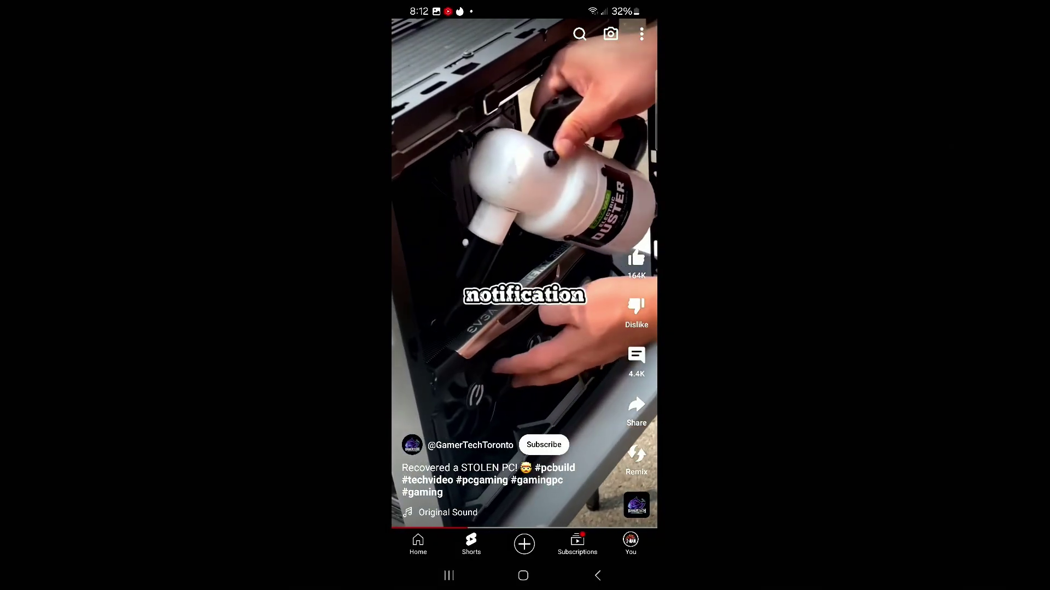
Scroll through the YouTube Shorts feed to the Do the Cha Cha dance short
scroll(524, 274, "down", 5)
scroll(524, 273, "down", 5)
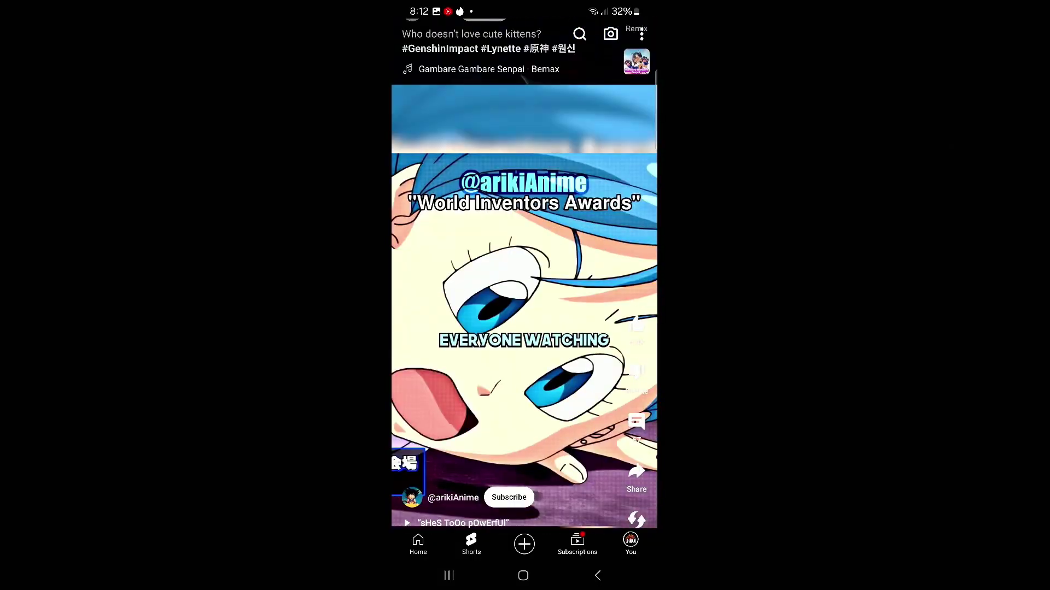
scroll(524, 273, "down", 5)
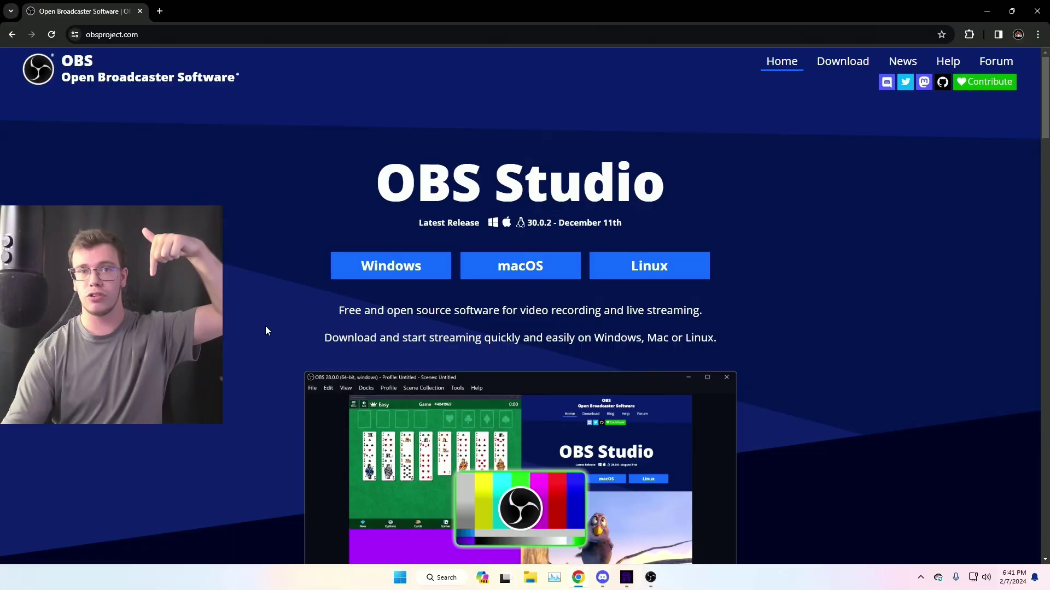
Download the OBS Studio Windows installer from obsproject.com
left_click(361, 272)
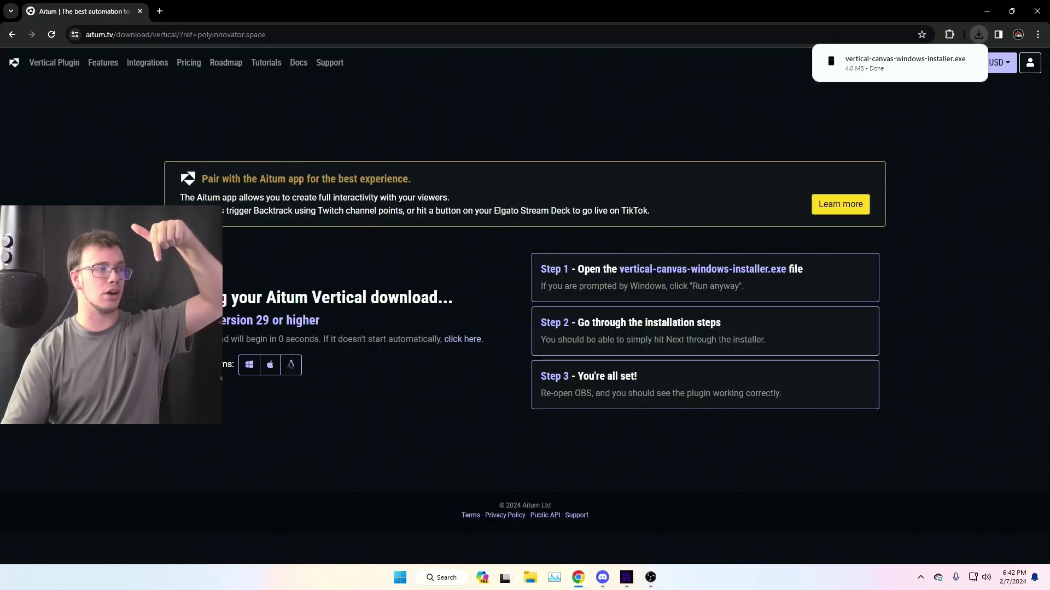
Download the Aitum Vertical plugin's Windows installer from aitum.tv
left_click(249, 365)
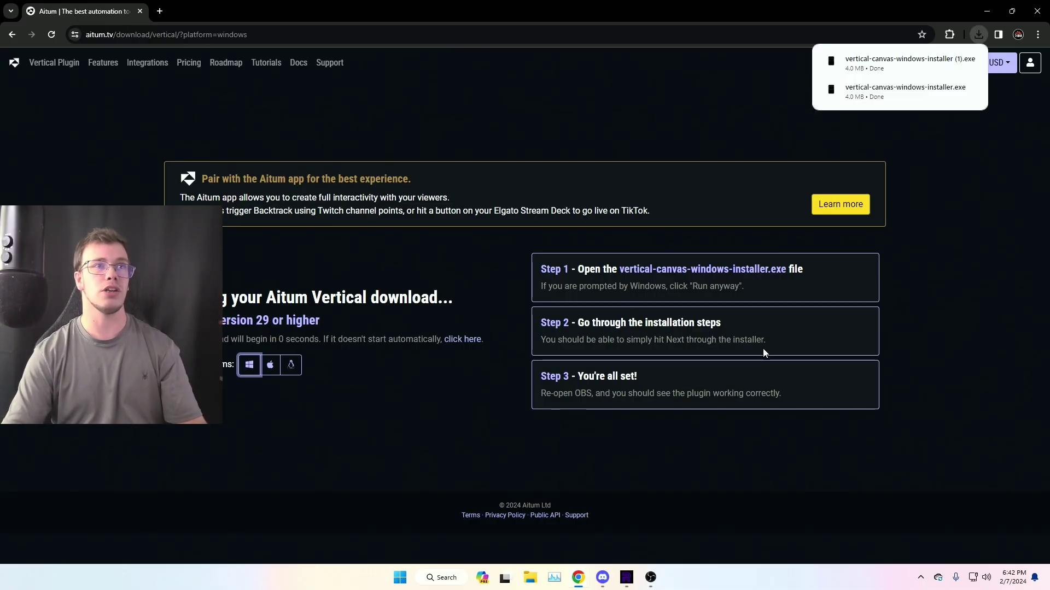
left_click(651, 578)
left_click(657, 587)
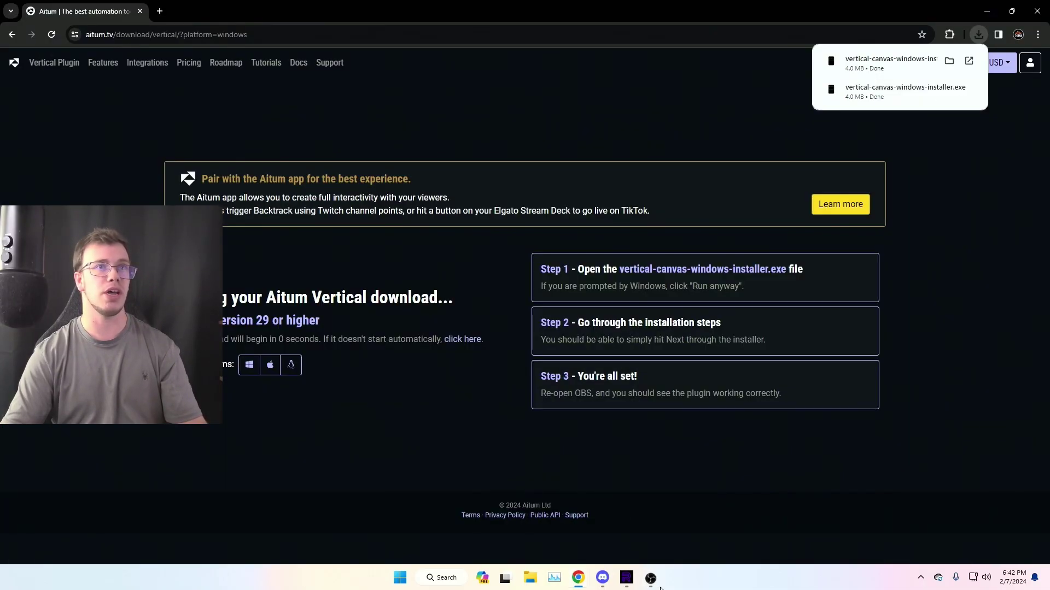
Run vertical-canvas-windows-installer from the Downloads folder and allow it to install
left_click(533, 578)
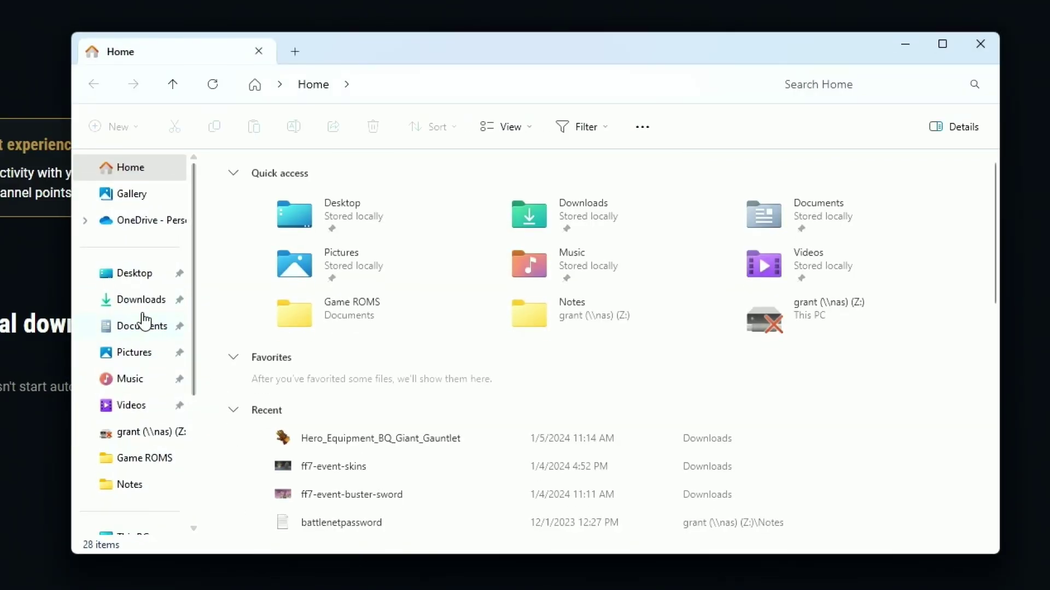
left_click(140, 302)
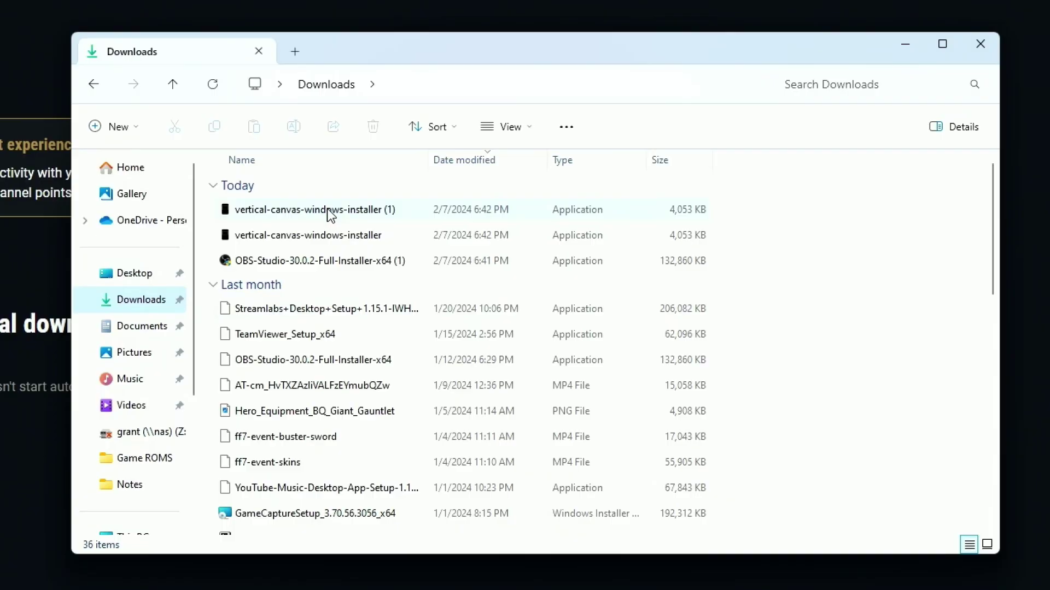
double_click(329, 213)
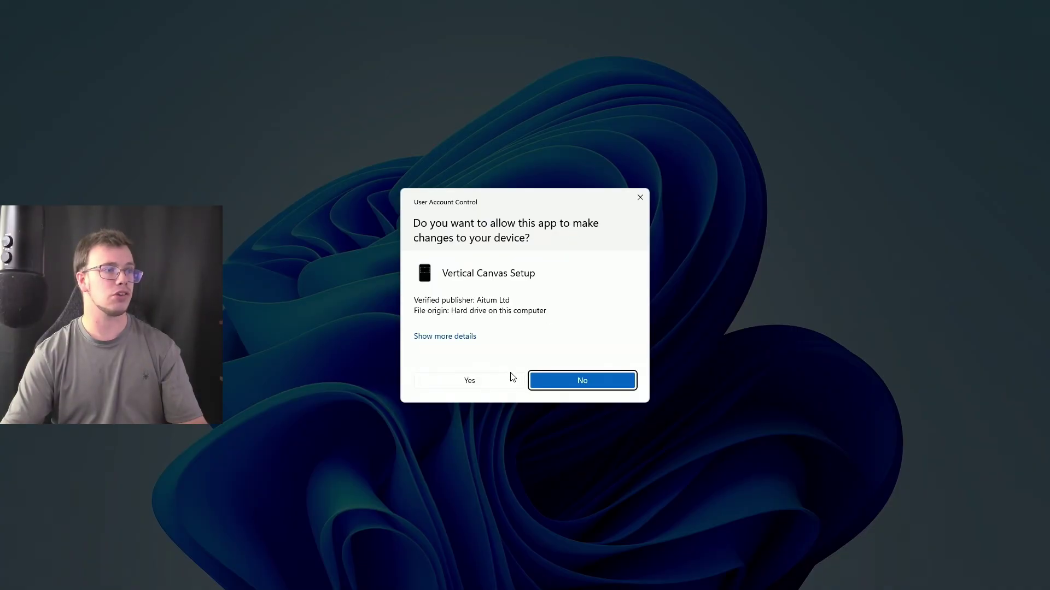
left_click(509, 380)
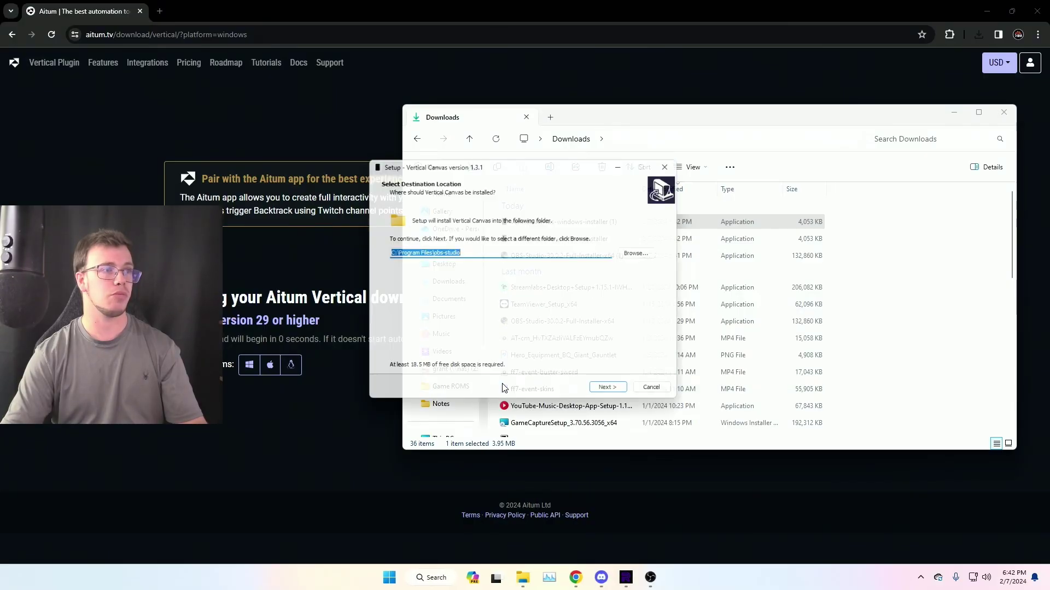
Close OBS Studio and relaunch it through Search so the Vertical canvas loads
right_click(657, 578)
left_click(660, 549)
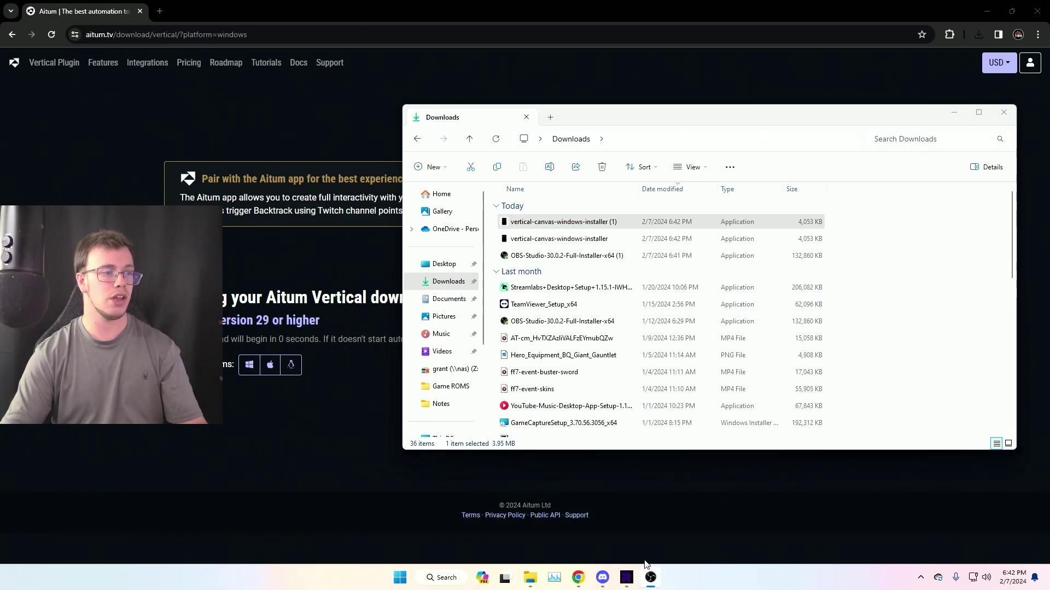
left_click(467, 579)
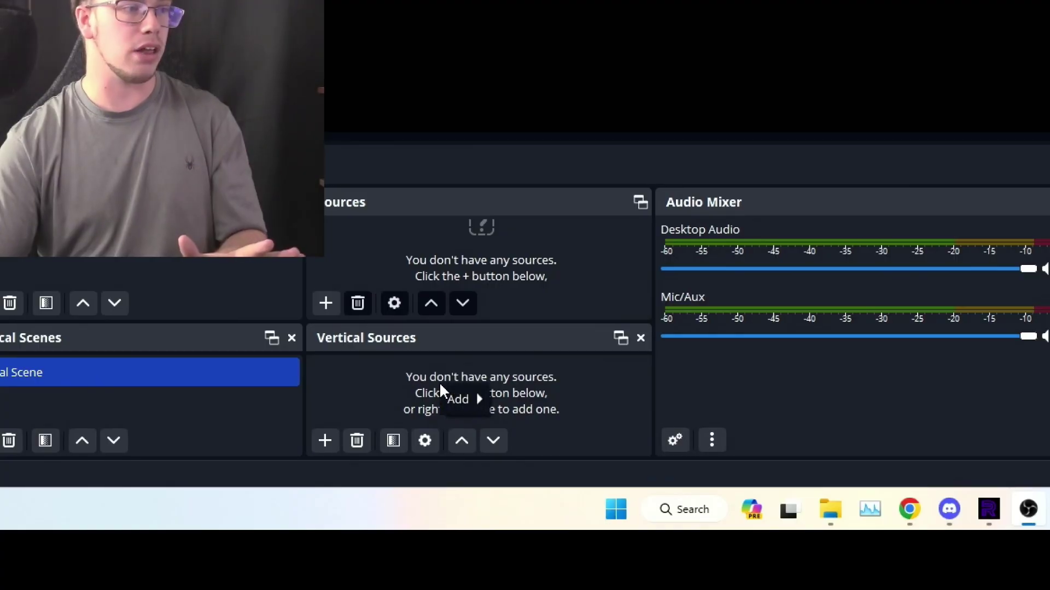
Add a Display Capture of the primary monitor to the Vertical Scene, resized and moved lower
right_click(294, 506)
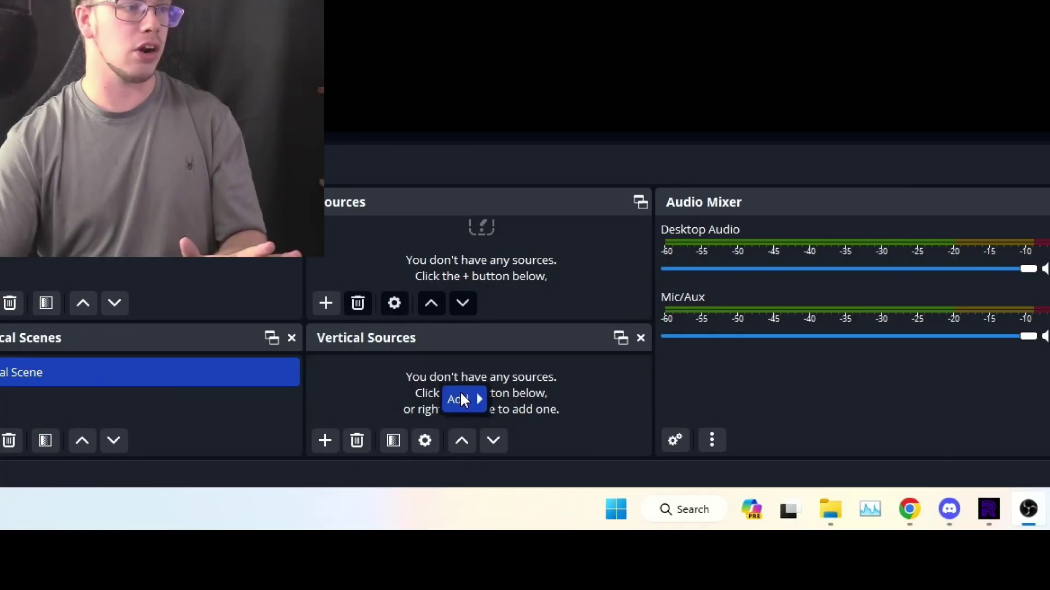
mouse_move(306, 511)
mouse_move(598, 245)
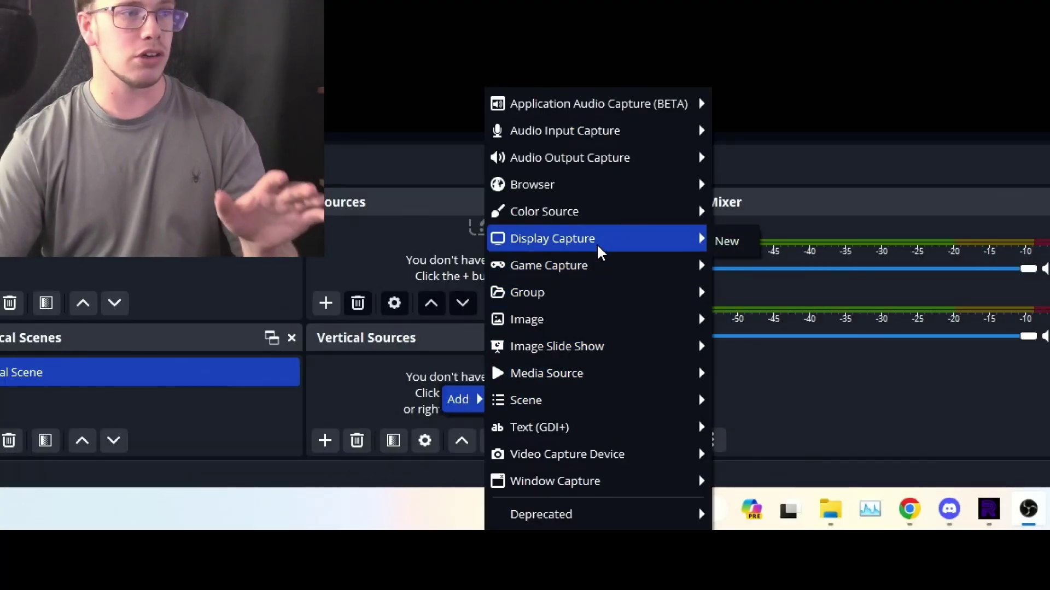
left_click(731, 247)
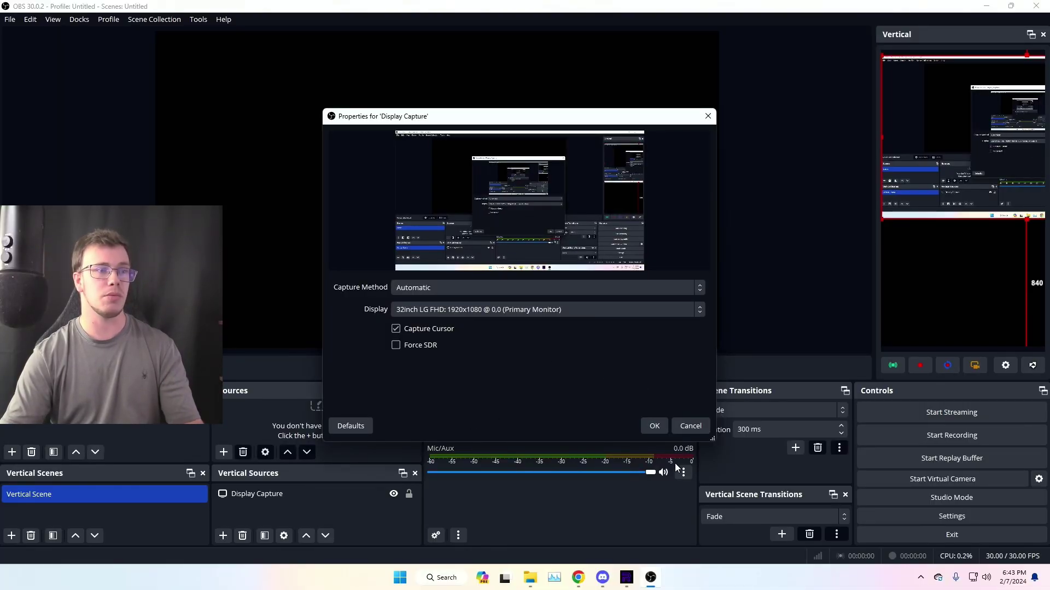
left_click(690, 426)
left_click_drag(882, 219, 805, 263)
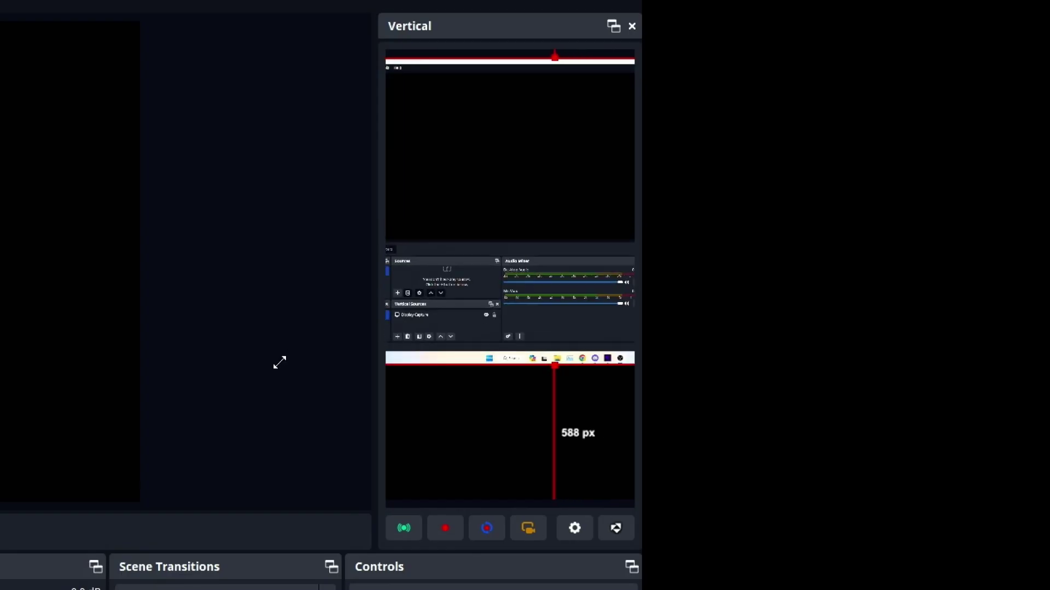
left_click_drag(492, 307, 517, 414)
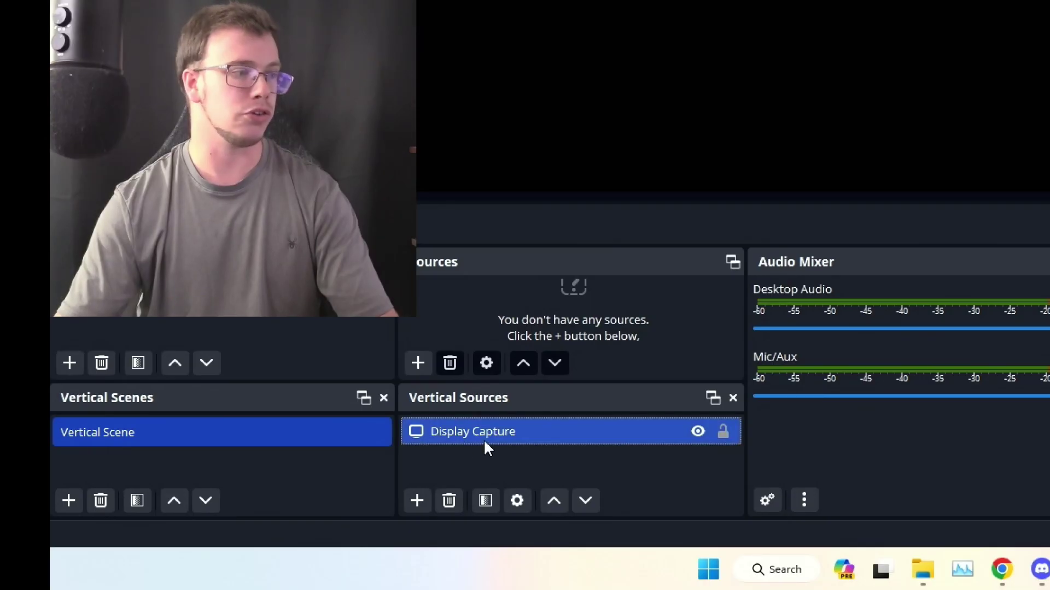
Add a Video Capture Device camera source to the Vertical Scene and shrink it to the top band
left_click(416, 503)
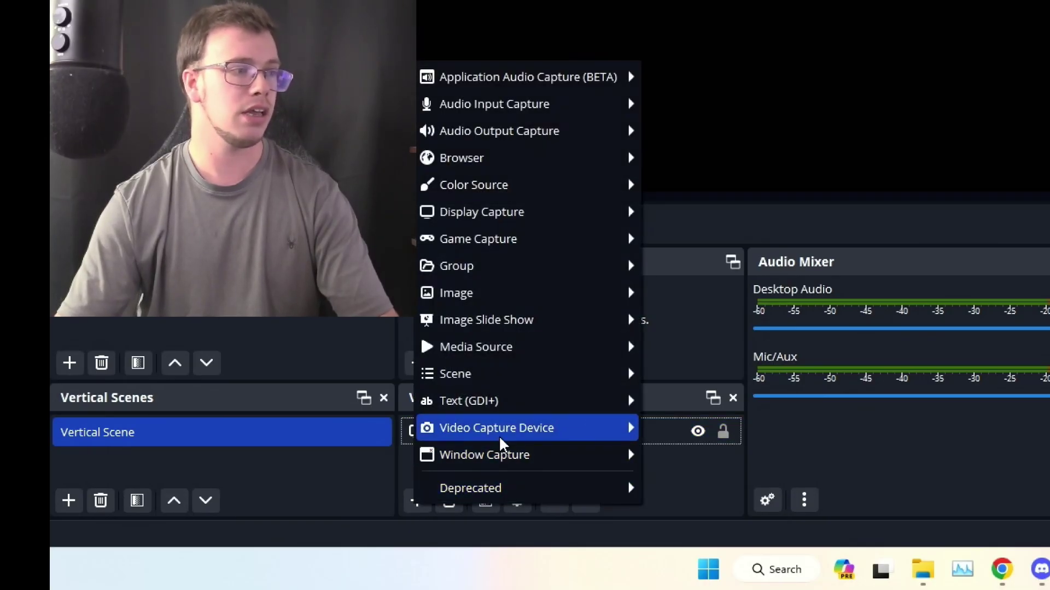
mouse_move(502, 438)
left_click(664, 430)
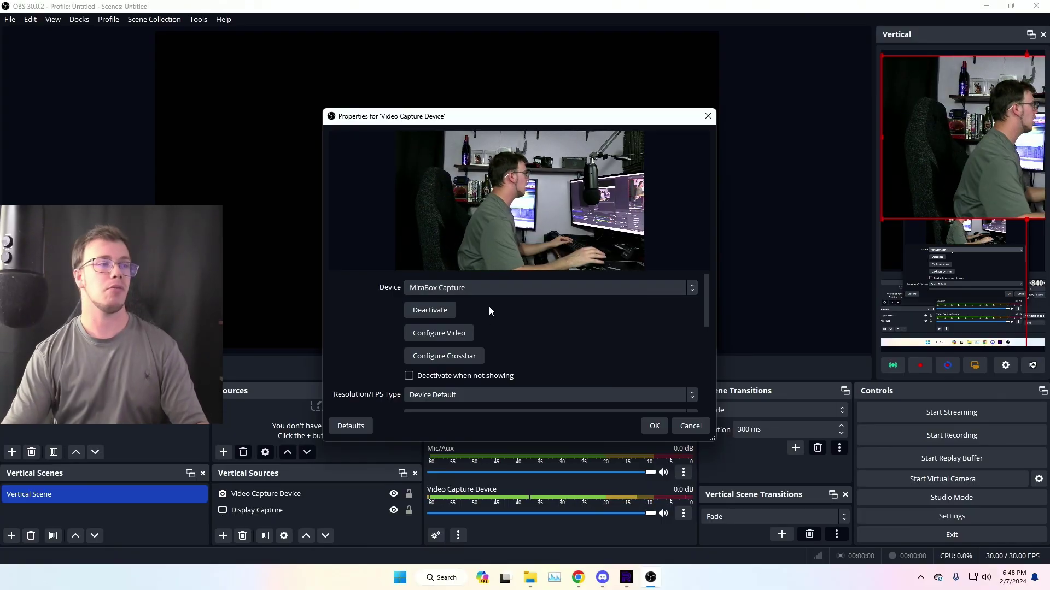
left_click(655, 426)
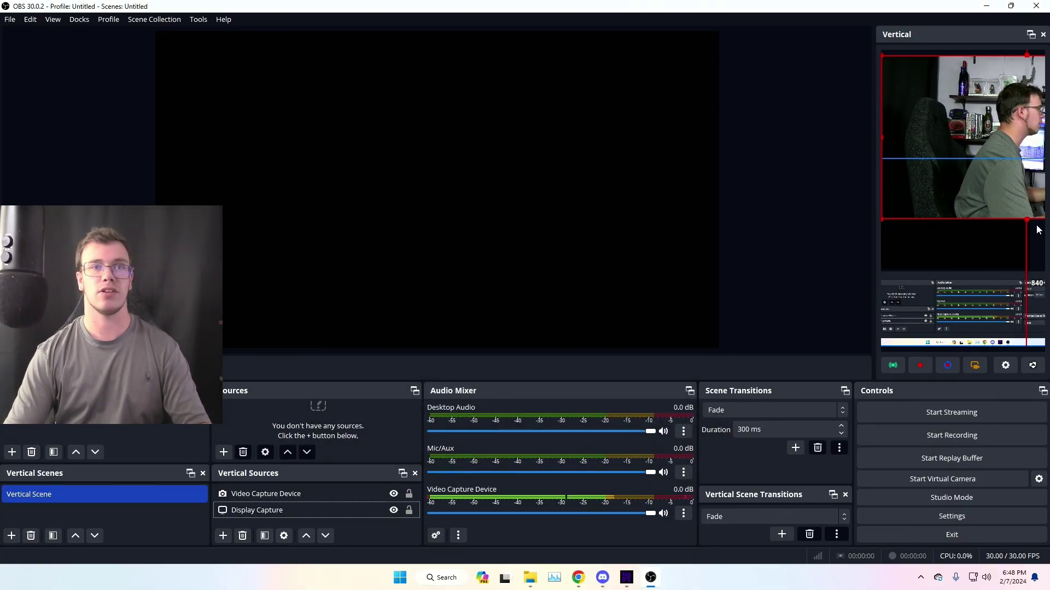
left_click_drag(1027, 221, 974, 162)
Keep the camera above Display Capture, widen it to full canvas width, and mute its audio
left_click(280, 510)
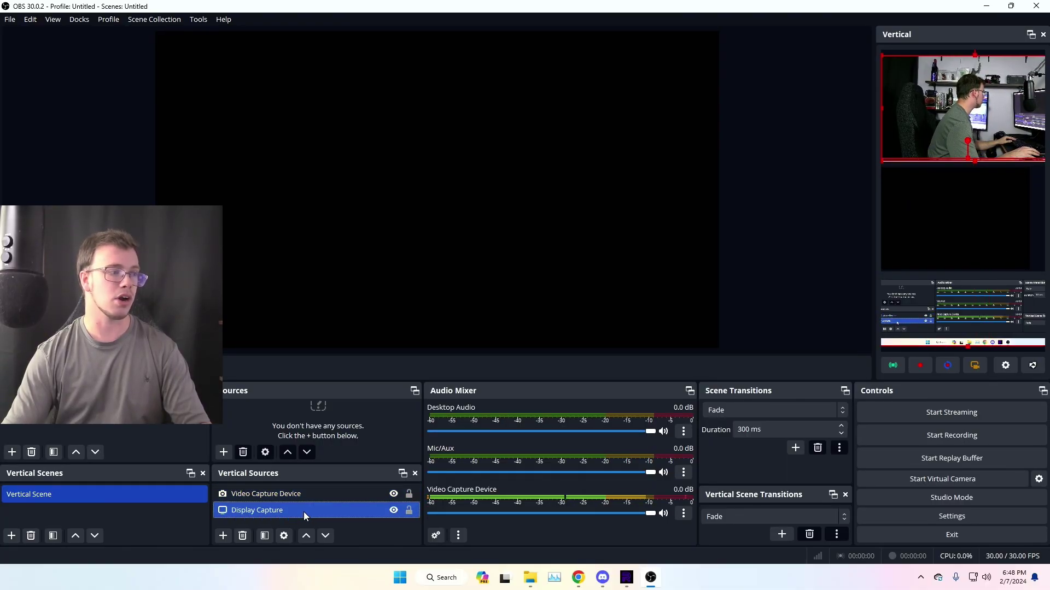
left_click_drag(304, 511, 313, 484)
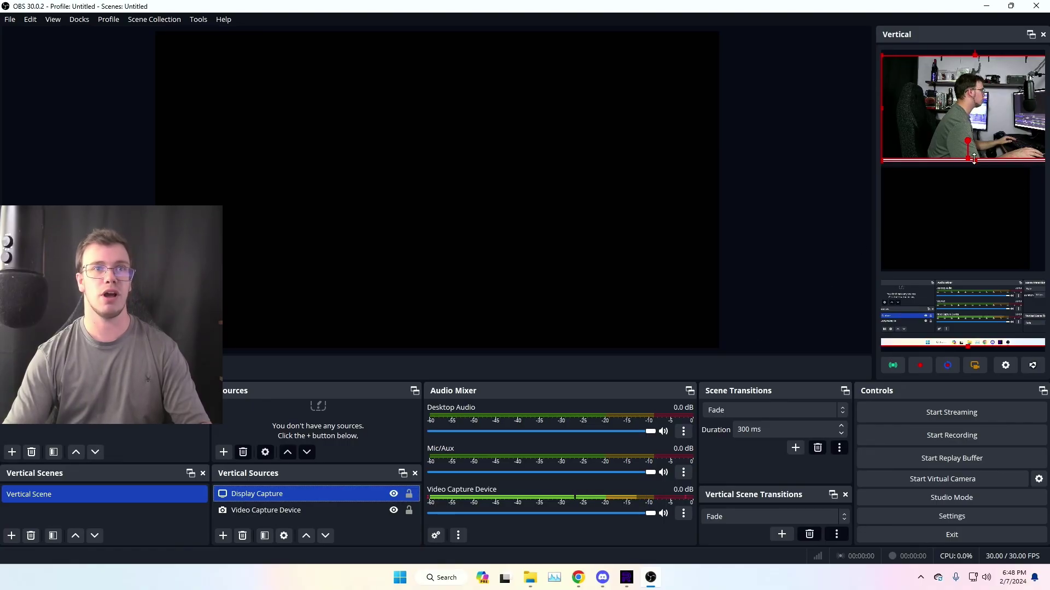
left_click_drag(971, 162, 990, 48)
left_click(279, 509, "ctrl")
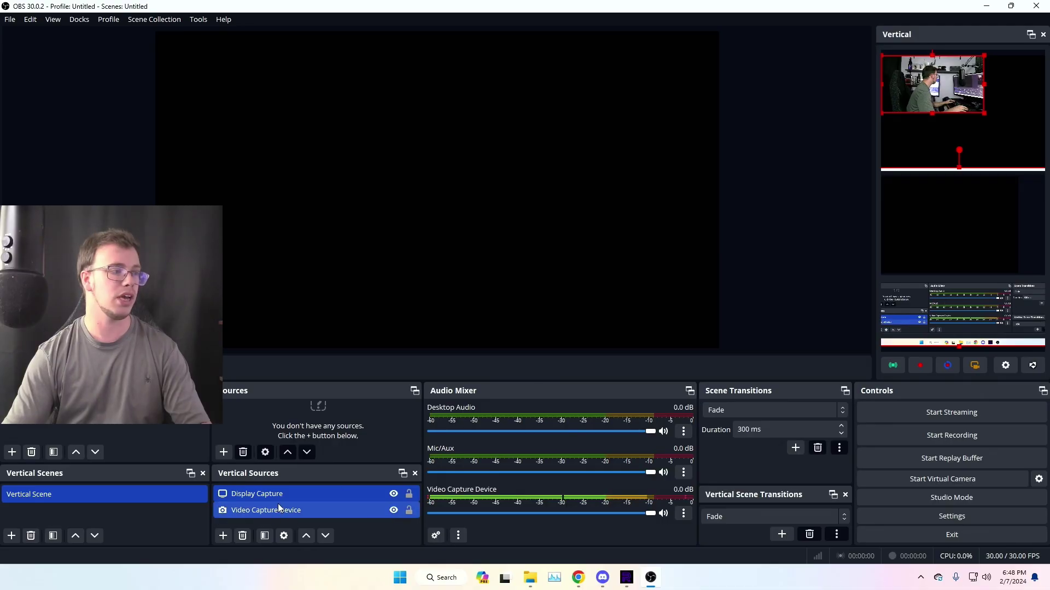
left_click(291, 516, "ctrl")
left_click_drag(290, 493, 291, 514)
left_click(303, 489)
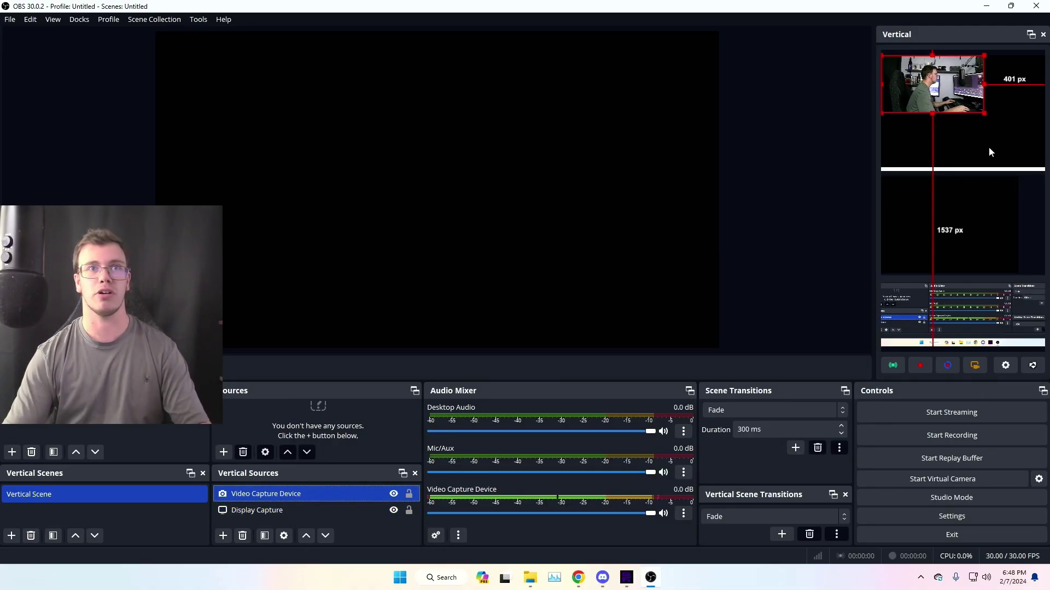
left_click_drag(988, 112, 1042, 166)
left_click(663, 513)
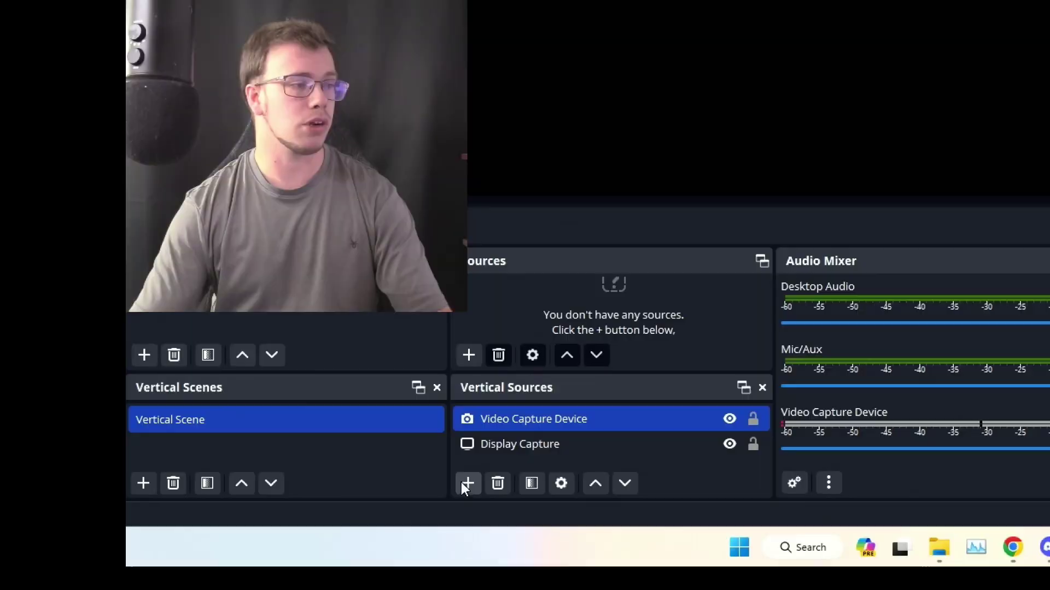
Create a new Browser source in the Vertical Scene
left_click(223, 536)
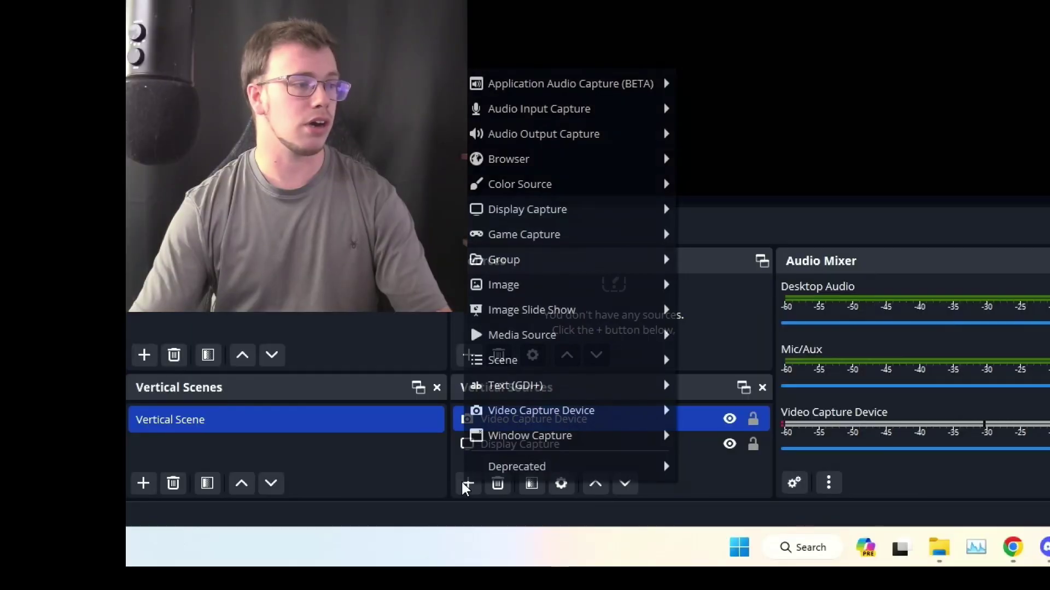
mouse_move(645, 159)
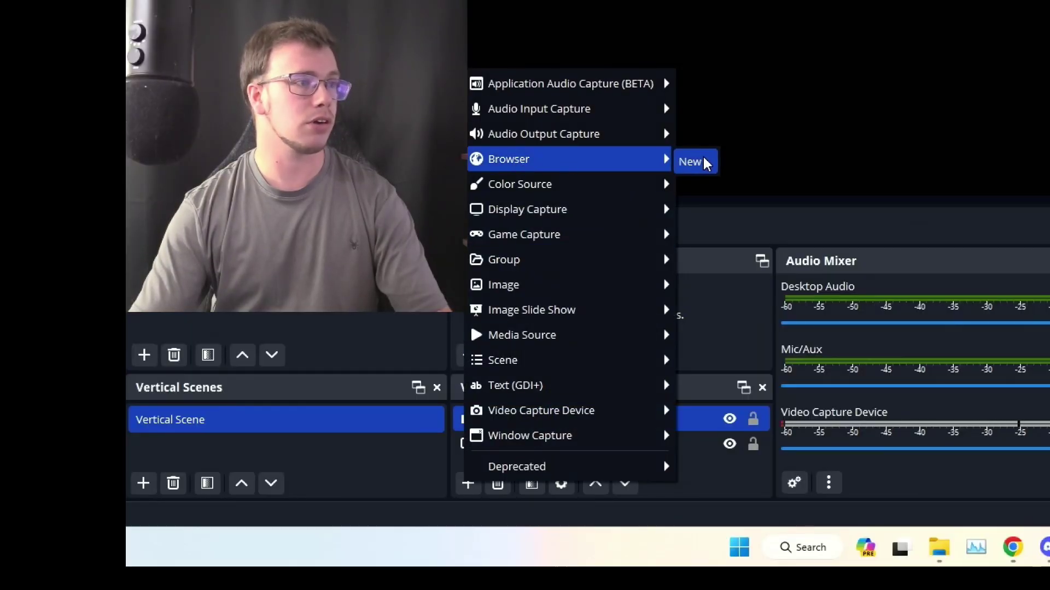
left_click(705, 163)
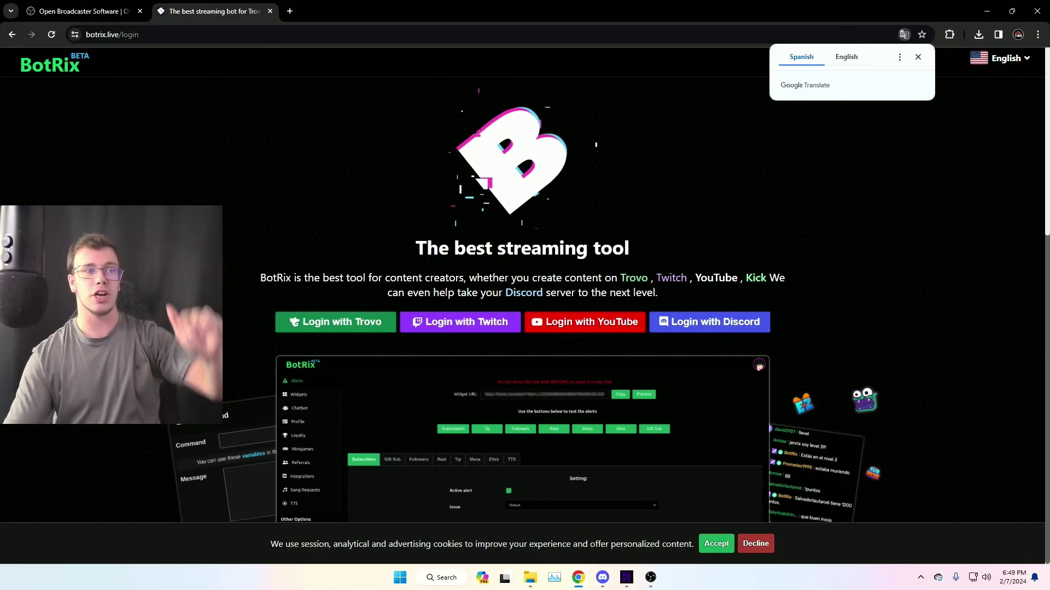
Log in to BotRix with YouTube and copy the Alerts widget URL
left_click(604, 328)
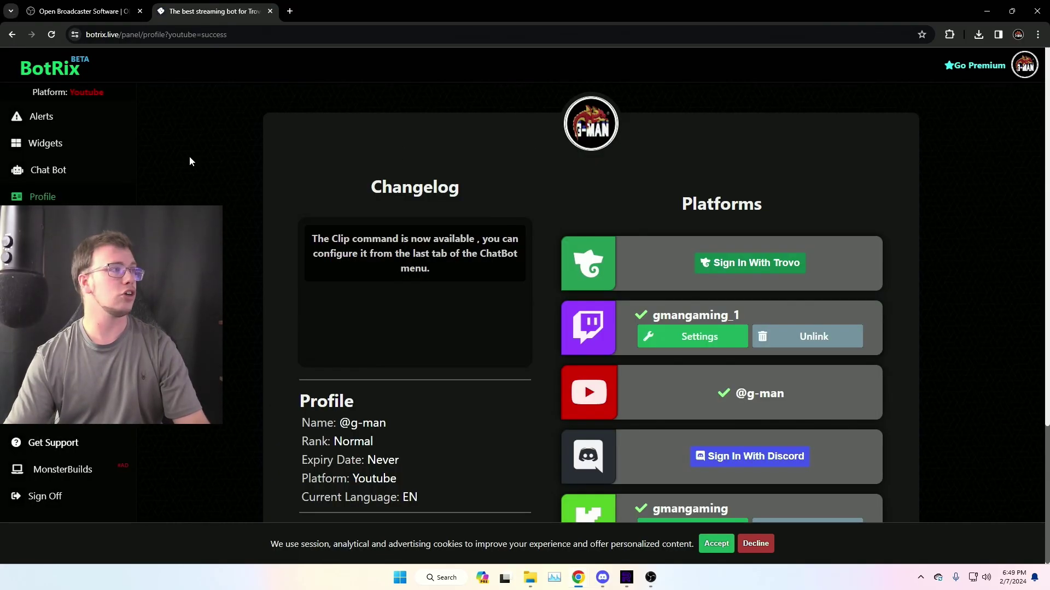
left_click(37, 116)
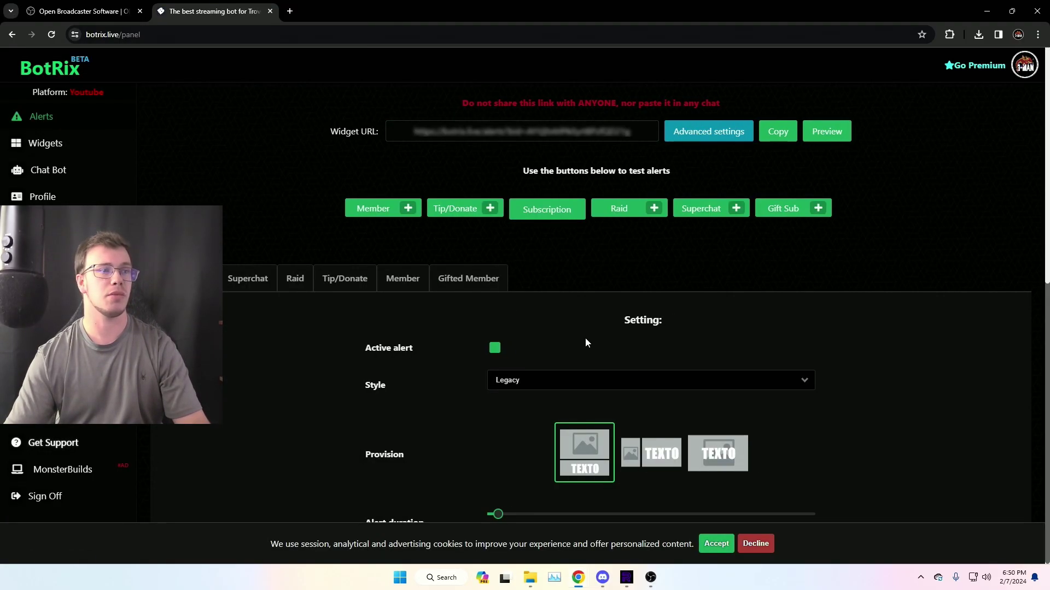
left_click(779, 138)
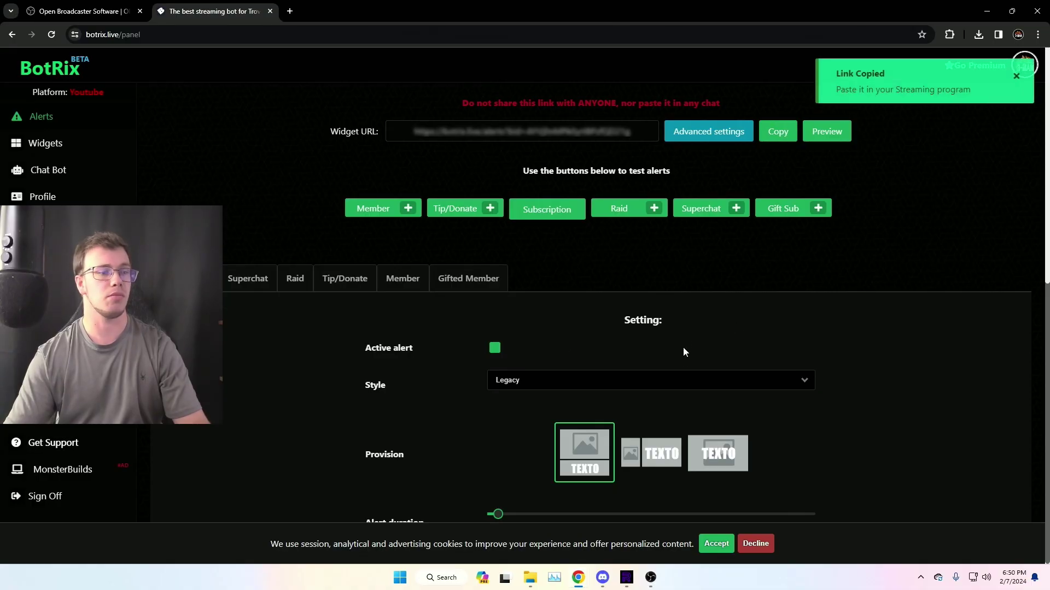
Replace the browser source URL with the BotRix alerts link and set width 800
left_click(650, 577)
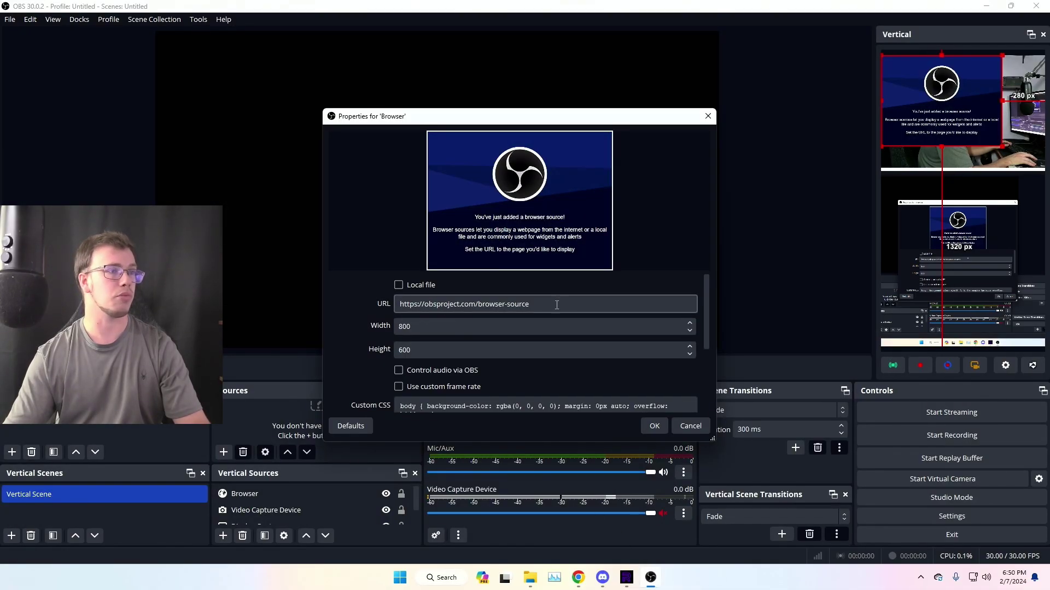
left_click_drag(556, 305, 448, 304)
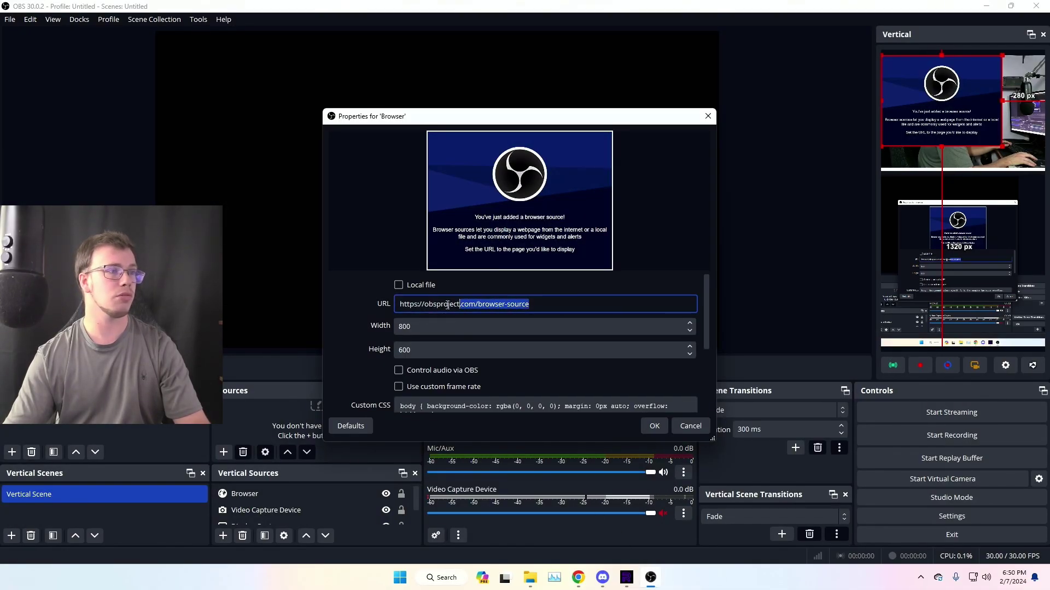
left_click(404, 327)
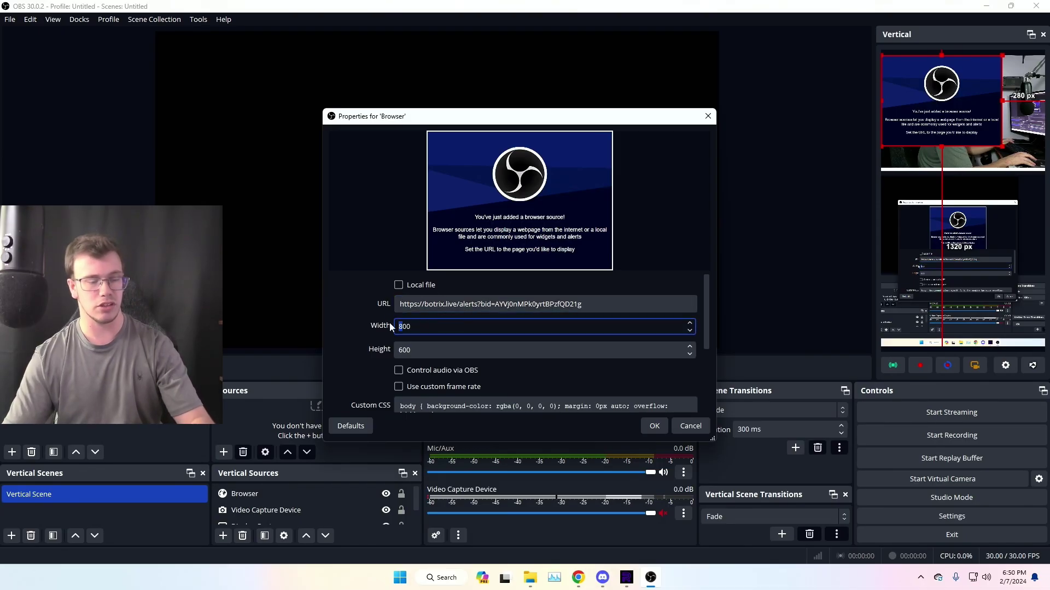
left_click(661, 427)
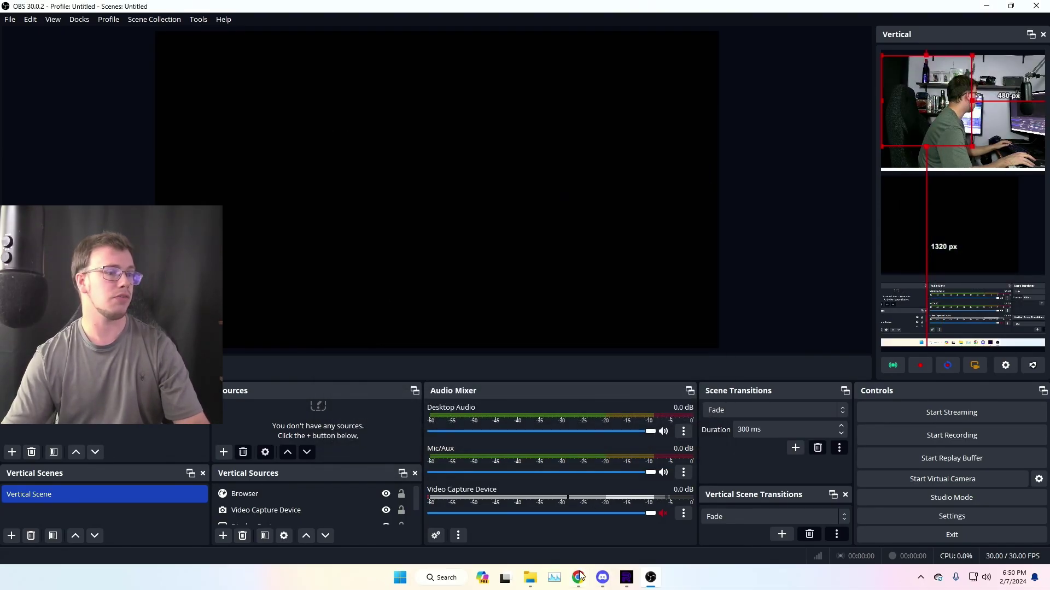
Check the BotRix alerts page, then enlarge the alert overlay and shift it down-right
mouse_move(575, 569)
left_click(601, 519)
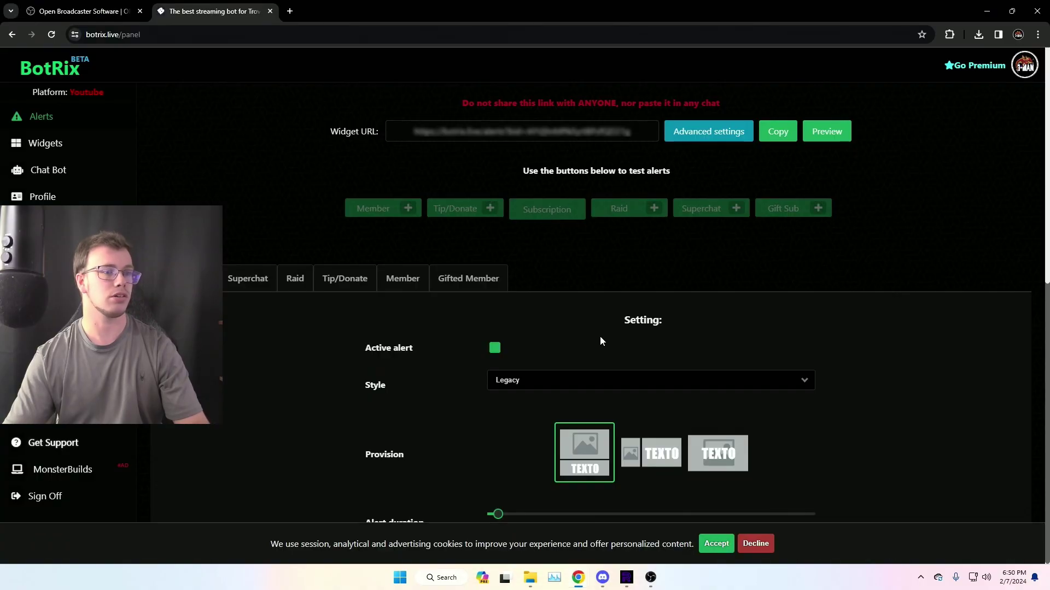
left_click(651, 578)
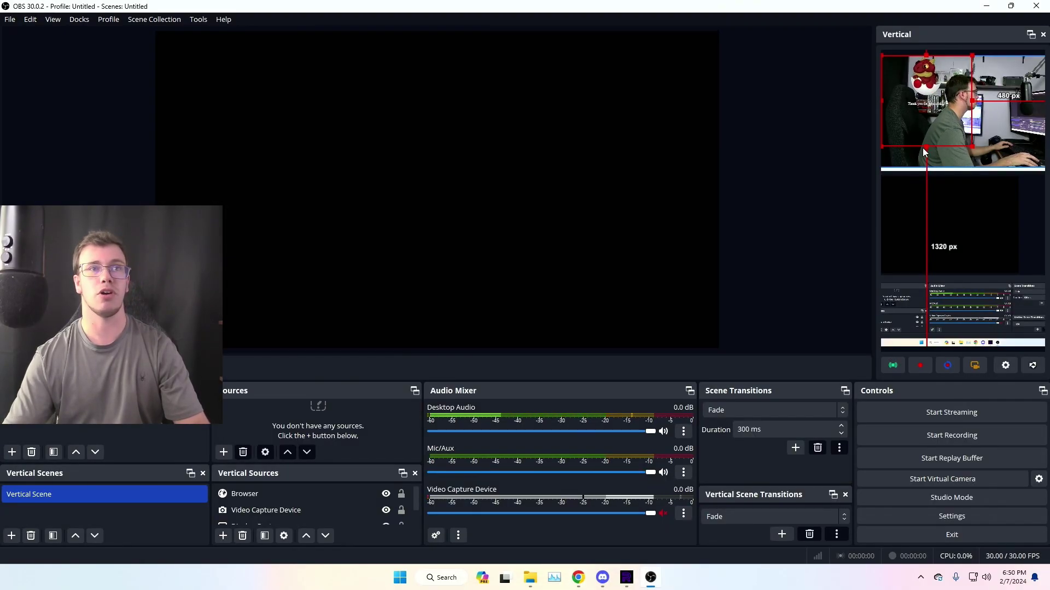
left_click_drag(922, 148, 965, 166)
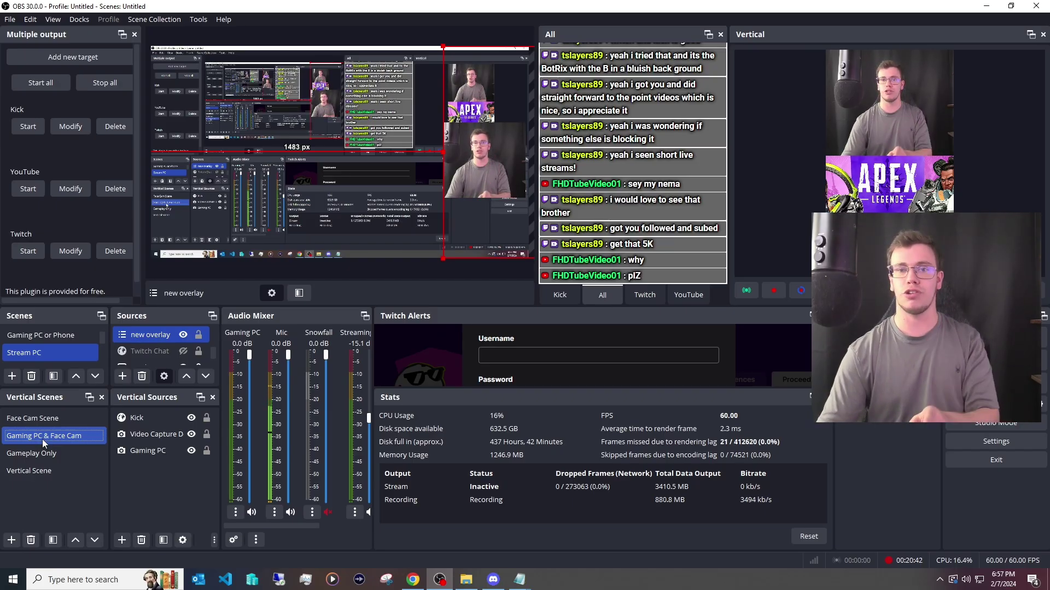
left_click(53, 425)
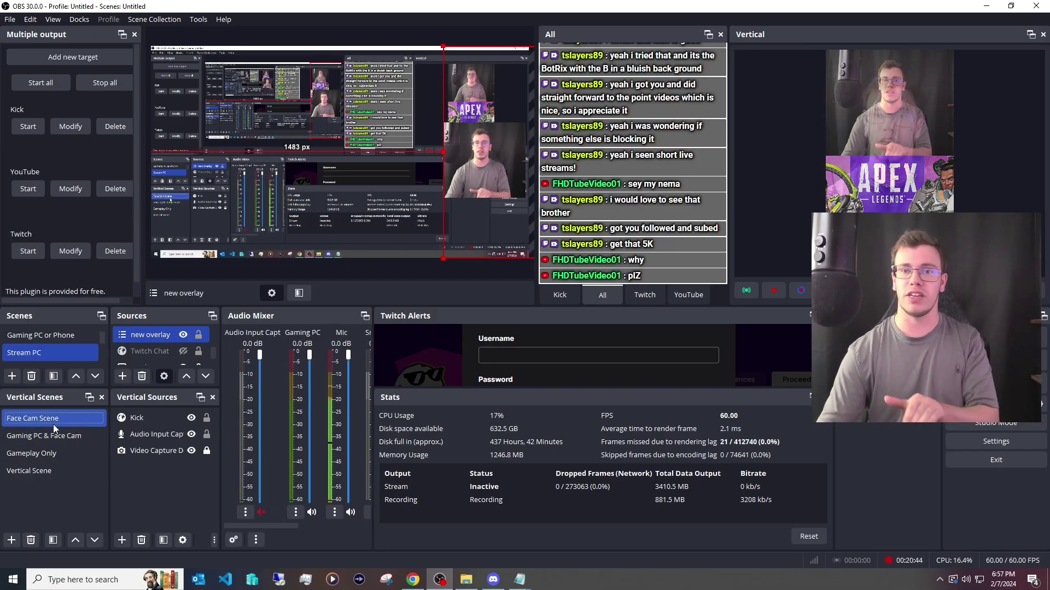
left_click(51, 436)
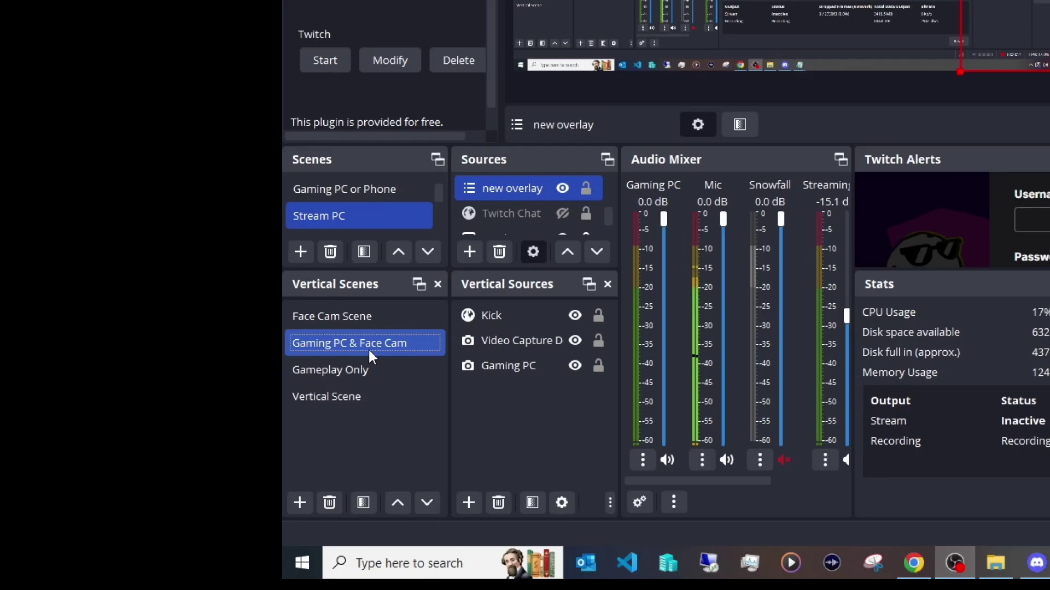
right_click(51, 442)
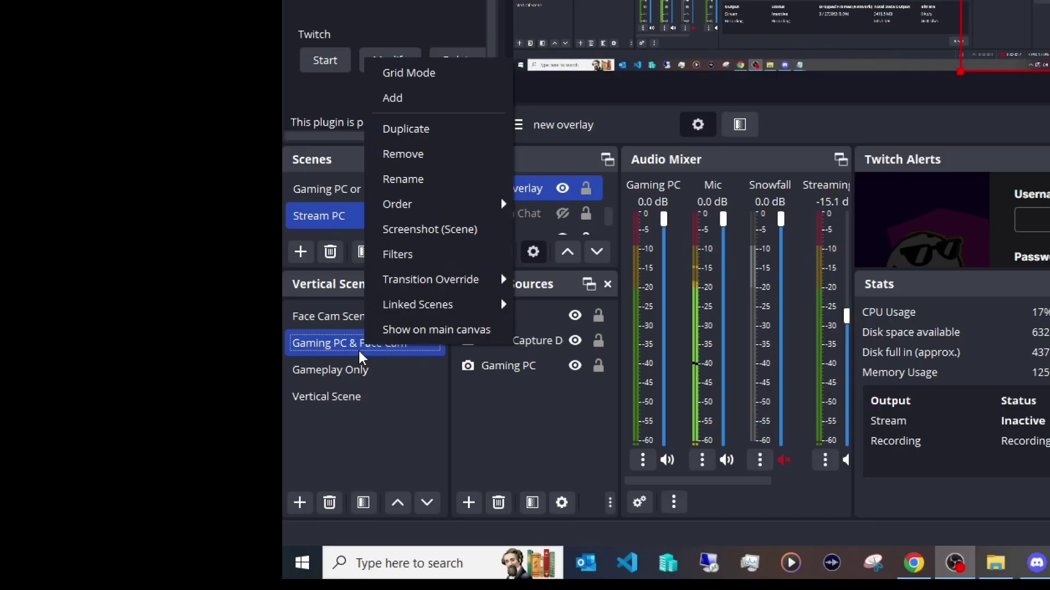
mouse_move(406, 306)
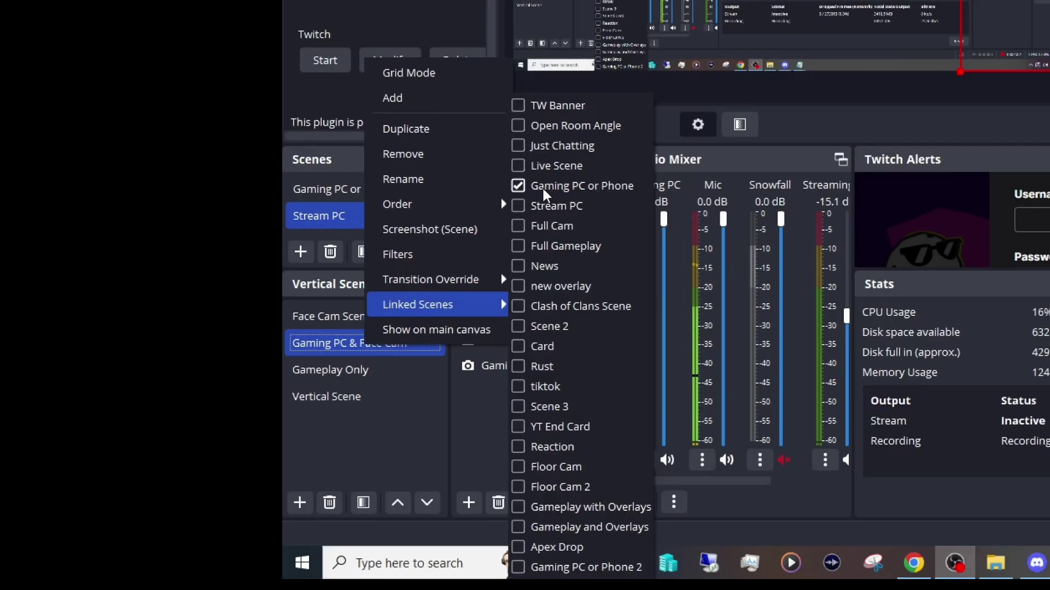
left_click(322, 317)
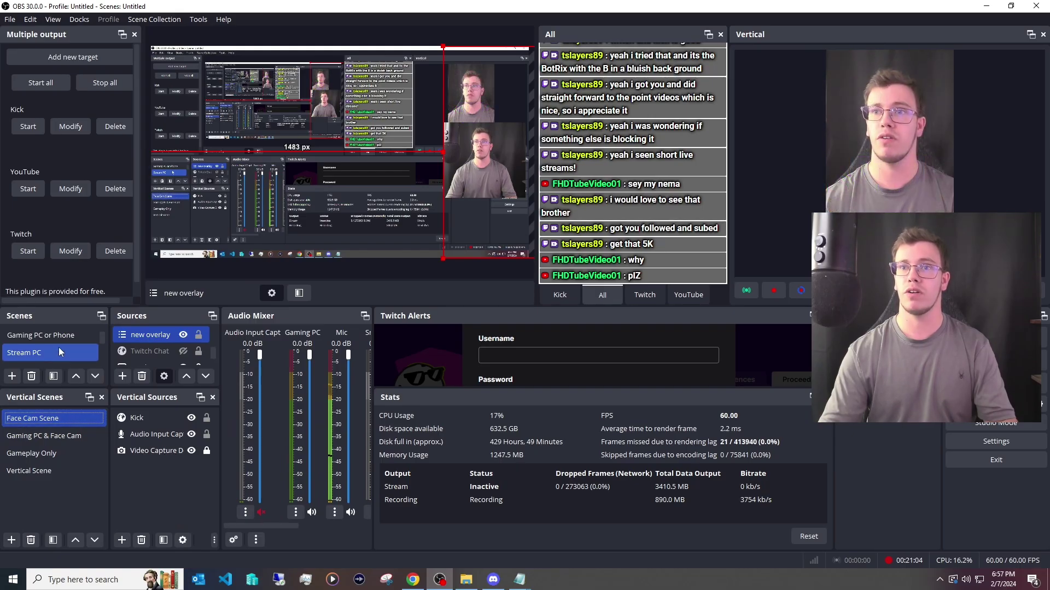
left_click(41, 333, "ctrl")
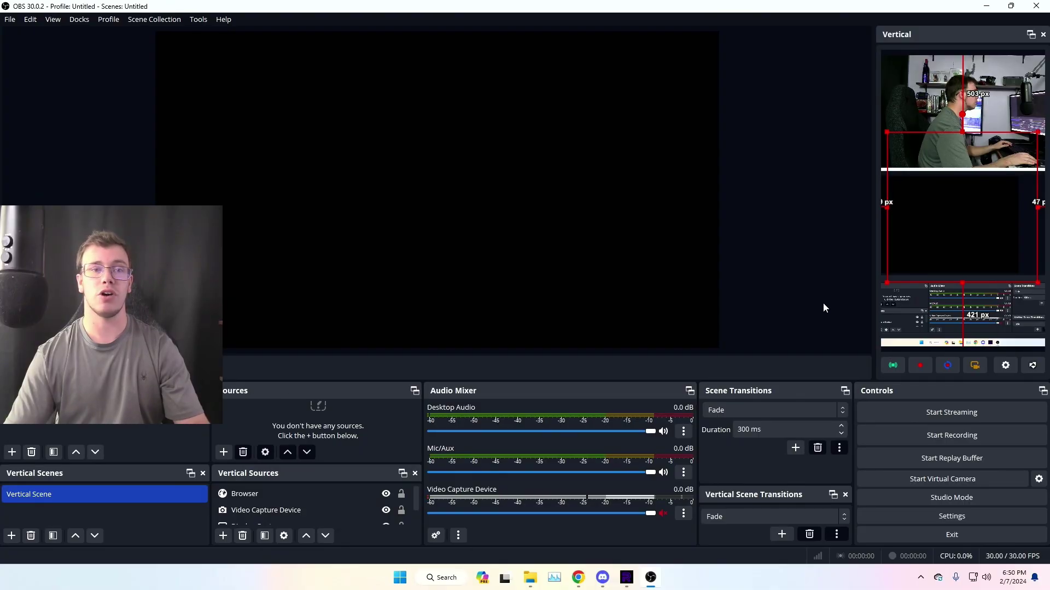
Open Vertical Settings and review its Streaming and General pages
left_click(1015, 366)
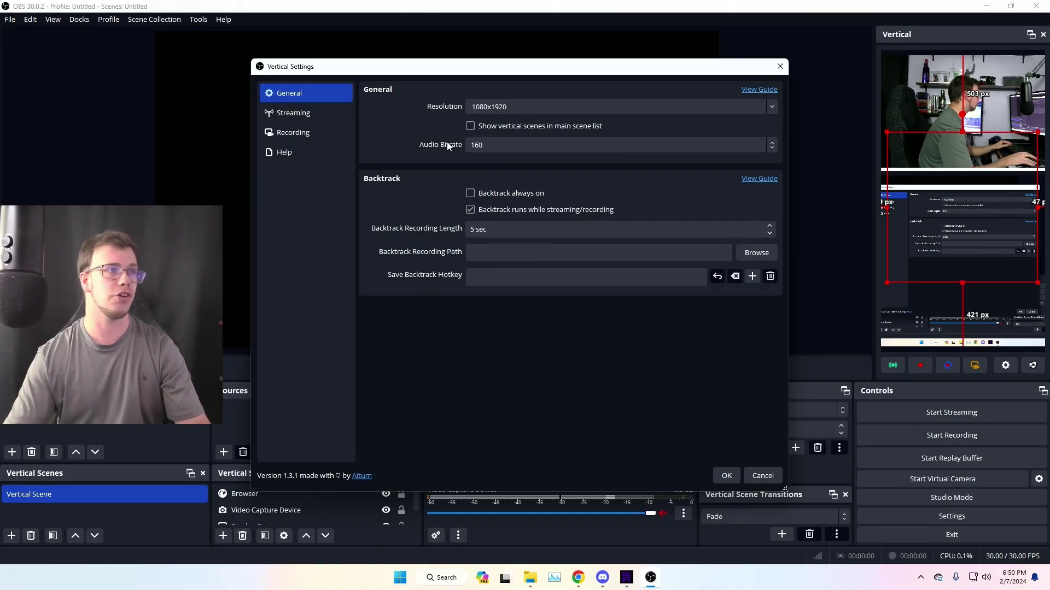
left_click(314, 116)
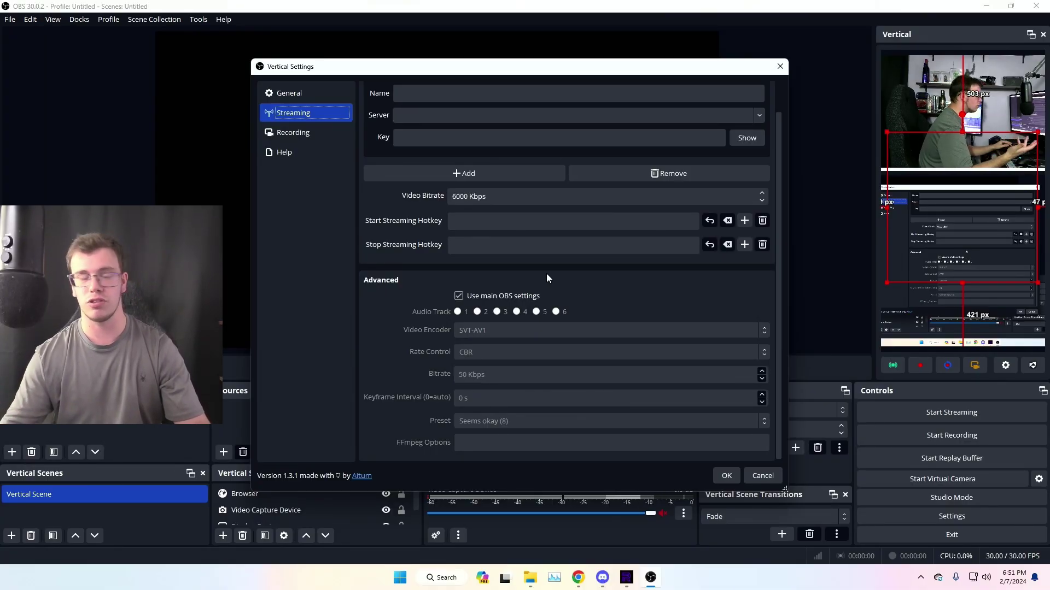
left_click(313, 93)
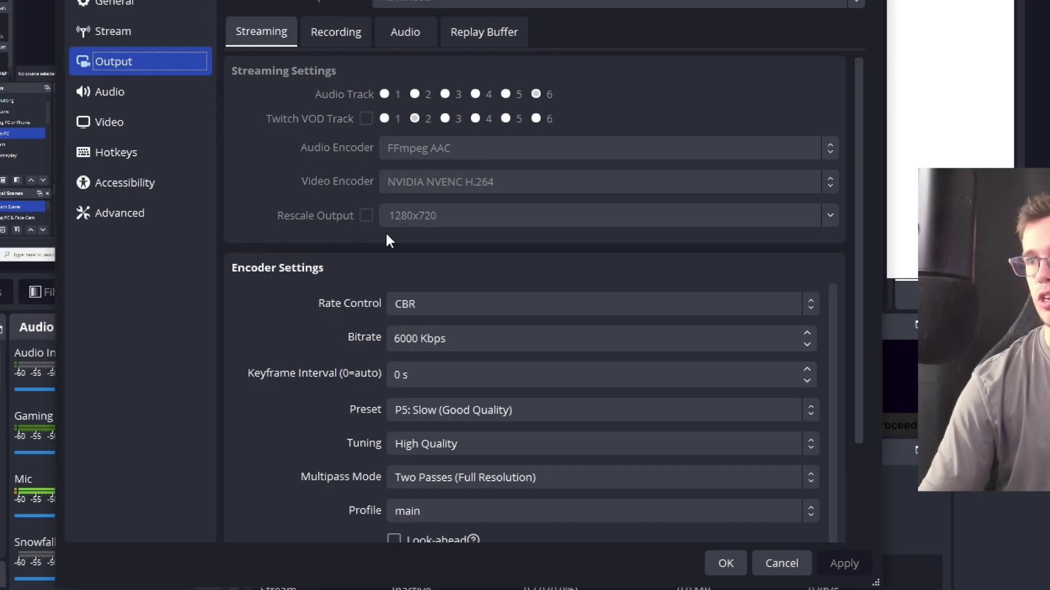
Review the streaming encoder settings: CBR rate control, 6000 Kbps bitrate, P5 preset, GPU 0
scroll(386, 234, "down", 2)
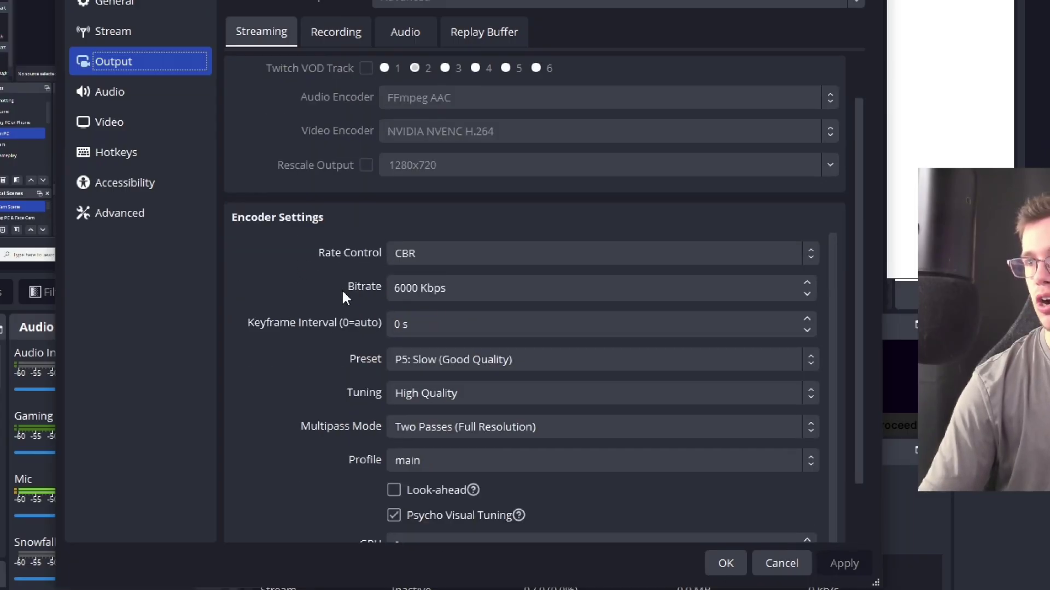
scroll(314, 300, "down", 1)
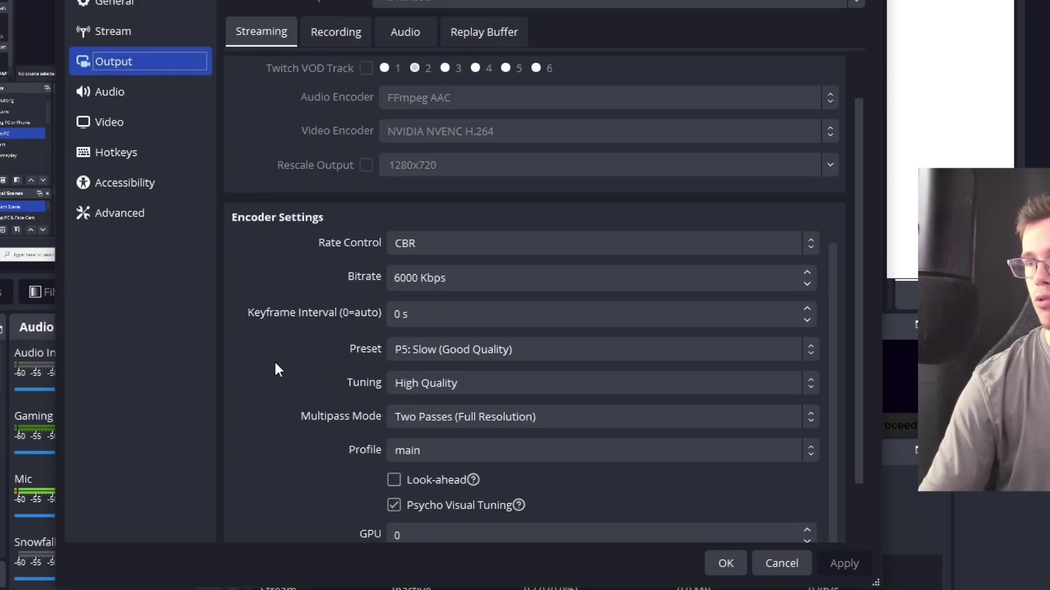
scroll(274, 382, "down", 1)
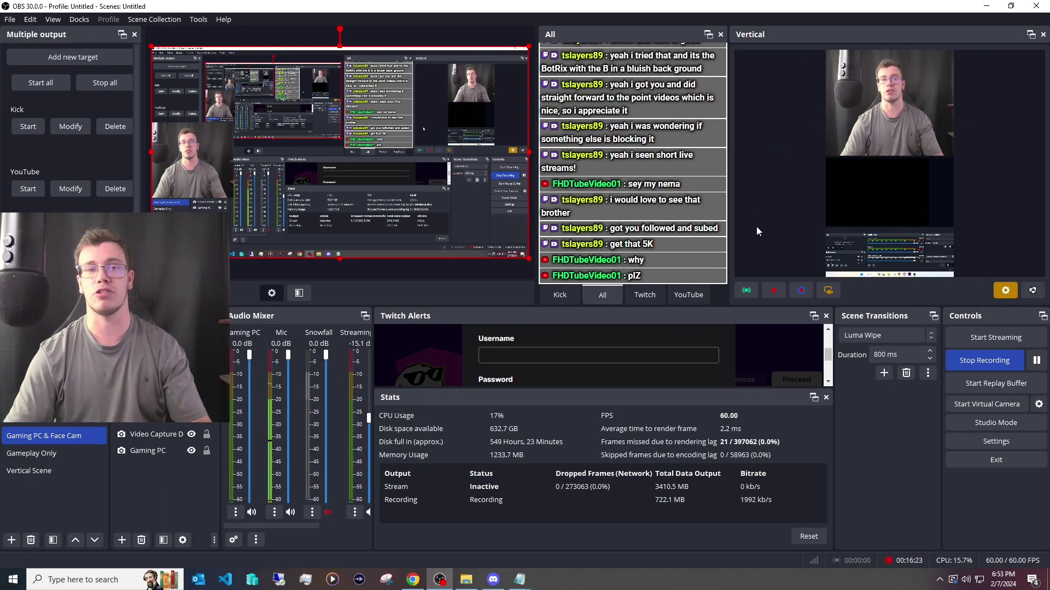
Open the vertical canvas settings, then copy the stream key from YouTube's Go live page
left_click(1005, 291)
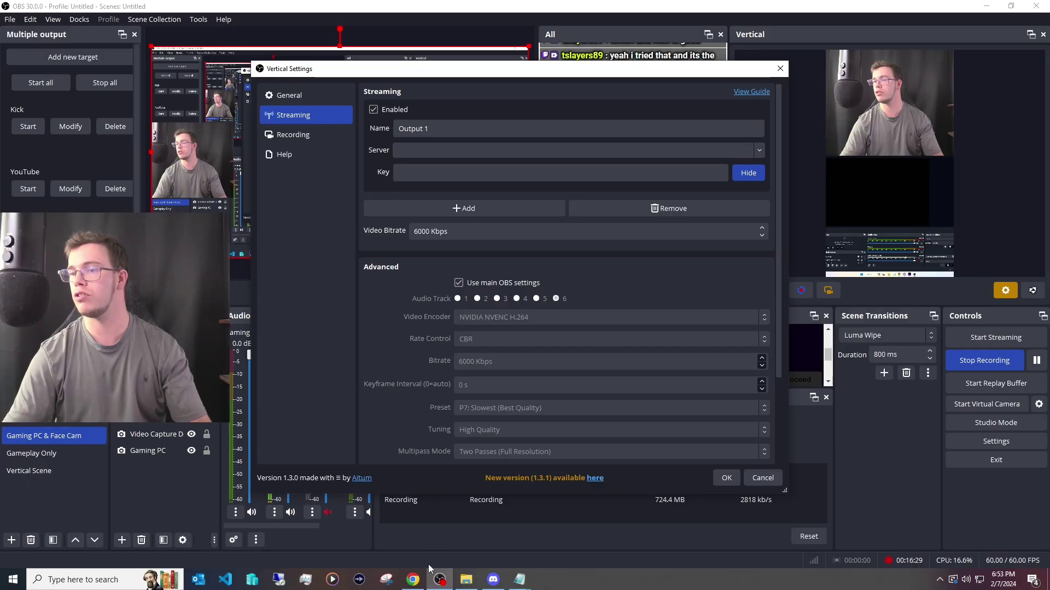
left_click(414, 579)
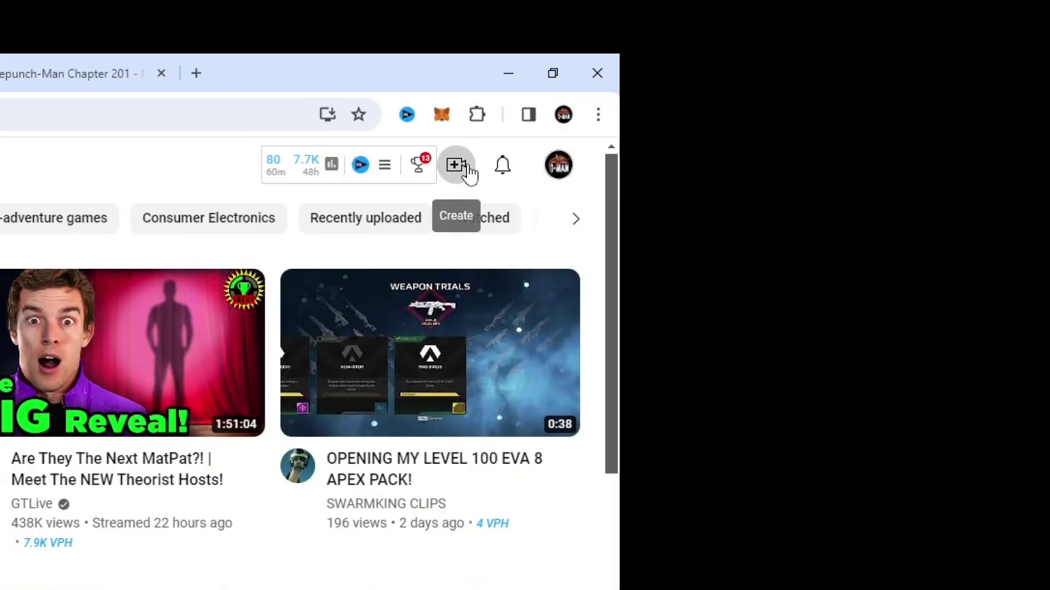
left_click(456, 165)
left_click(480, 250)
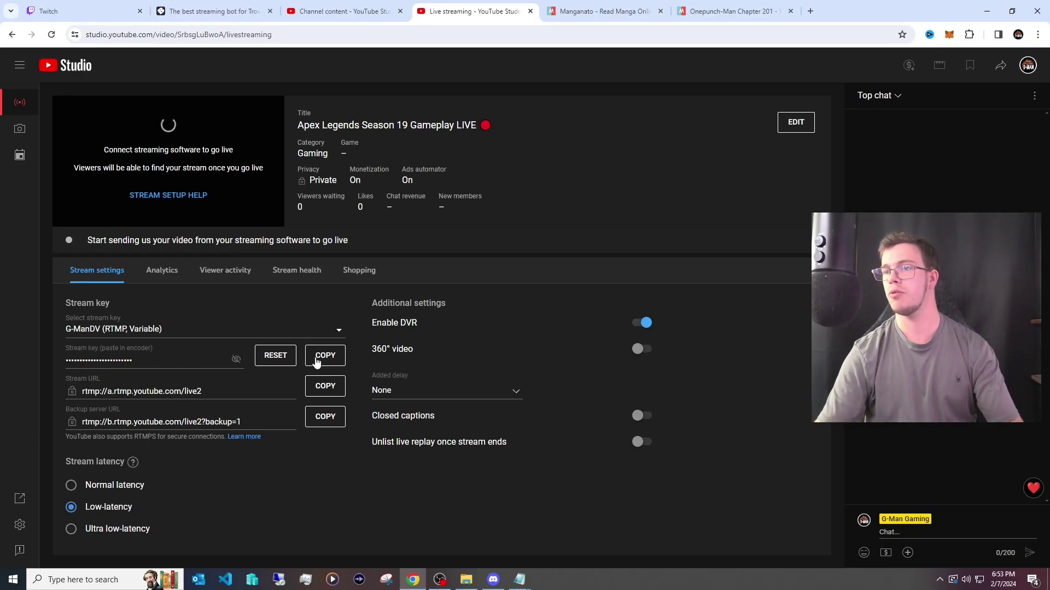
left_click(316, 363)
Enter the stream key and server rtmp://a.rtmp.youtube.com/live2 in the Vertical Settings, and save
left_click(439, 580)
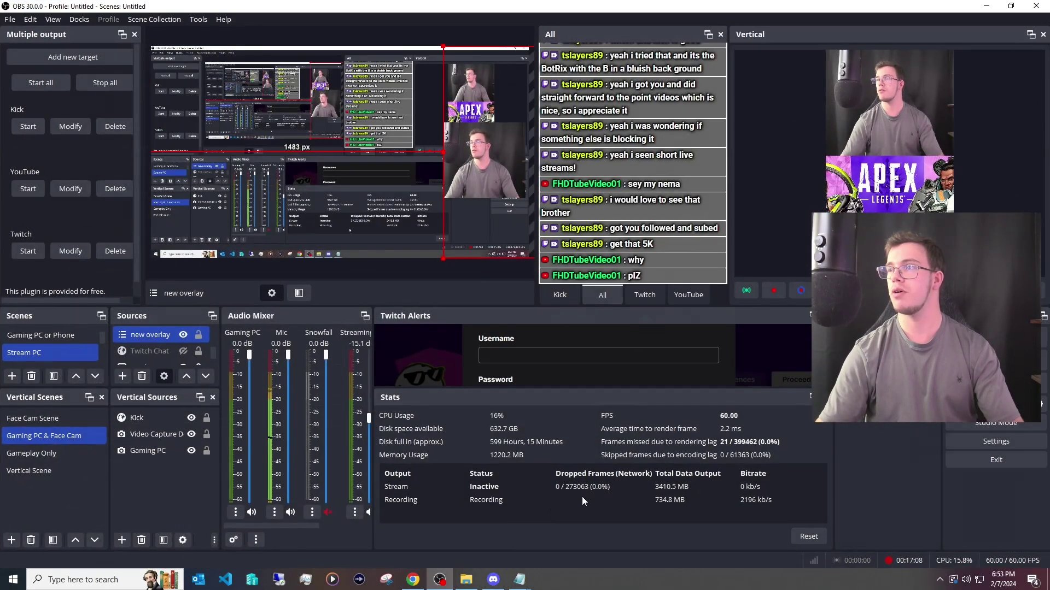
left_click(856, 290)
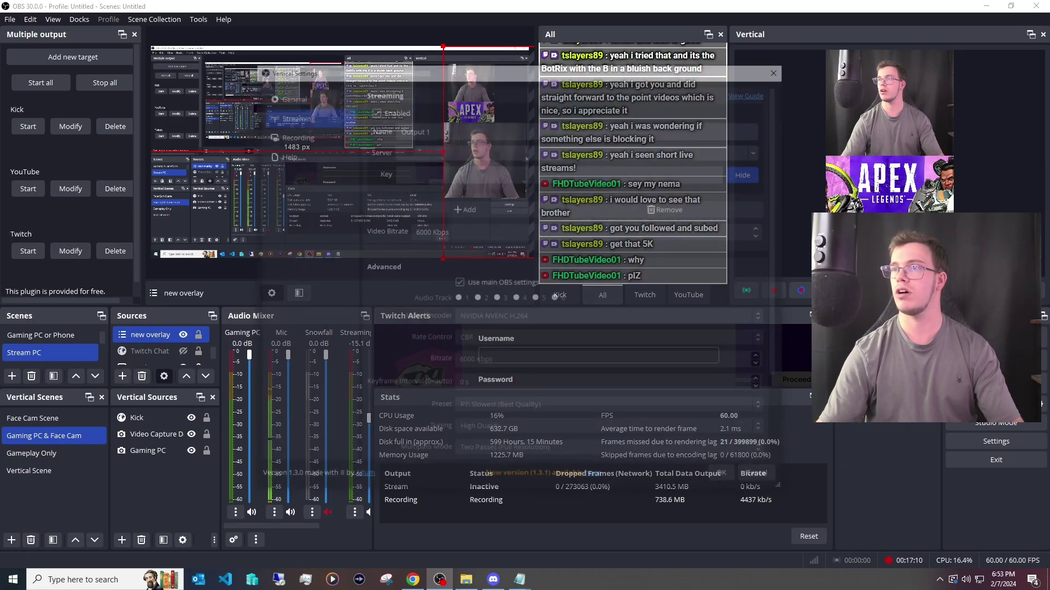
left_click_drag(473, 73, 266, 68)
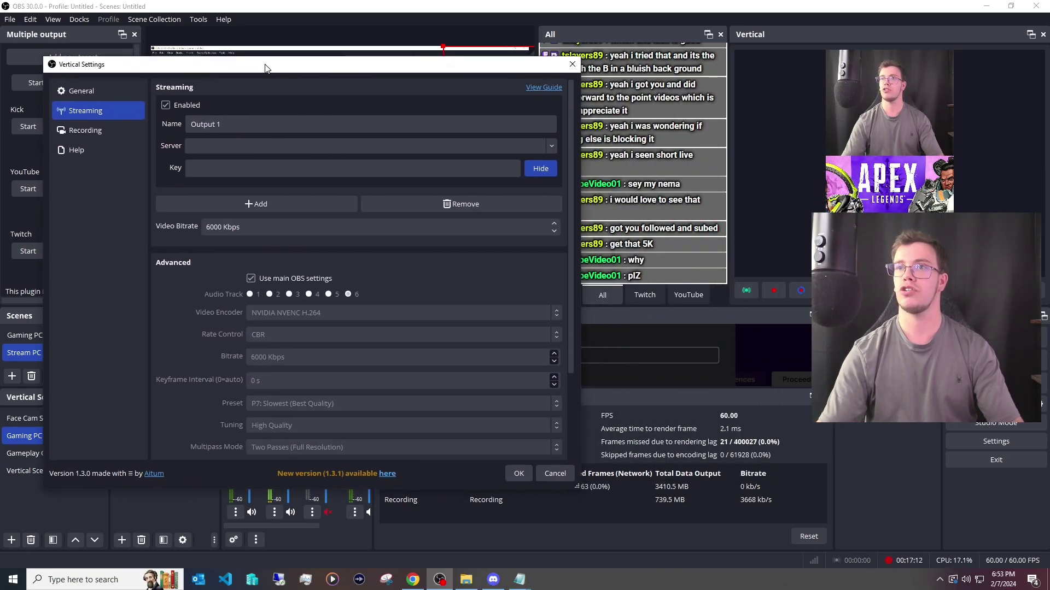
left_click(216, 164)
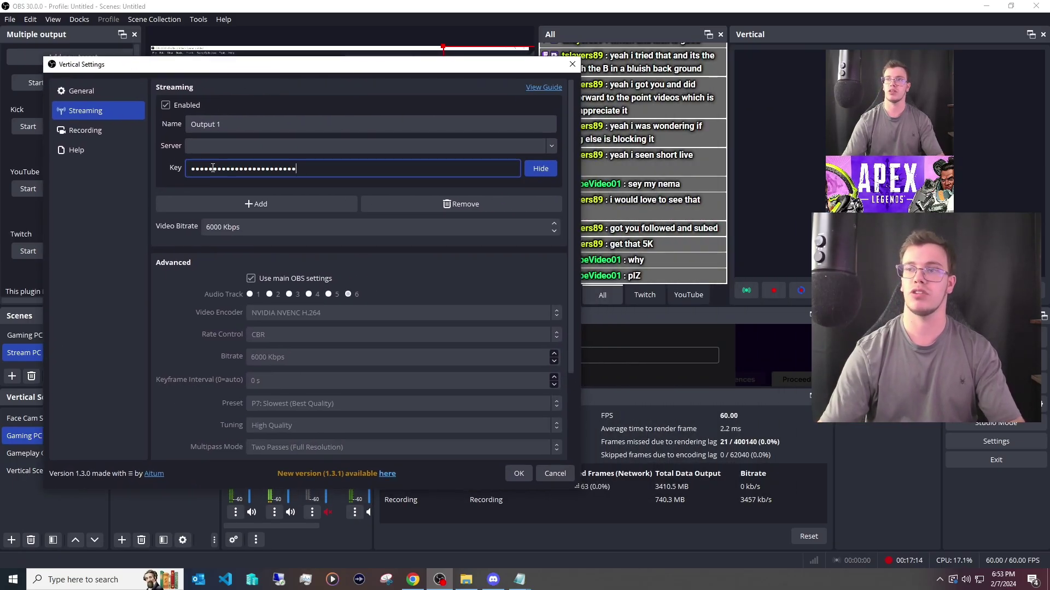
left_click(413, 579)
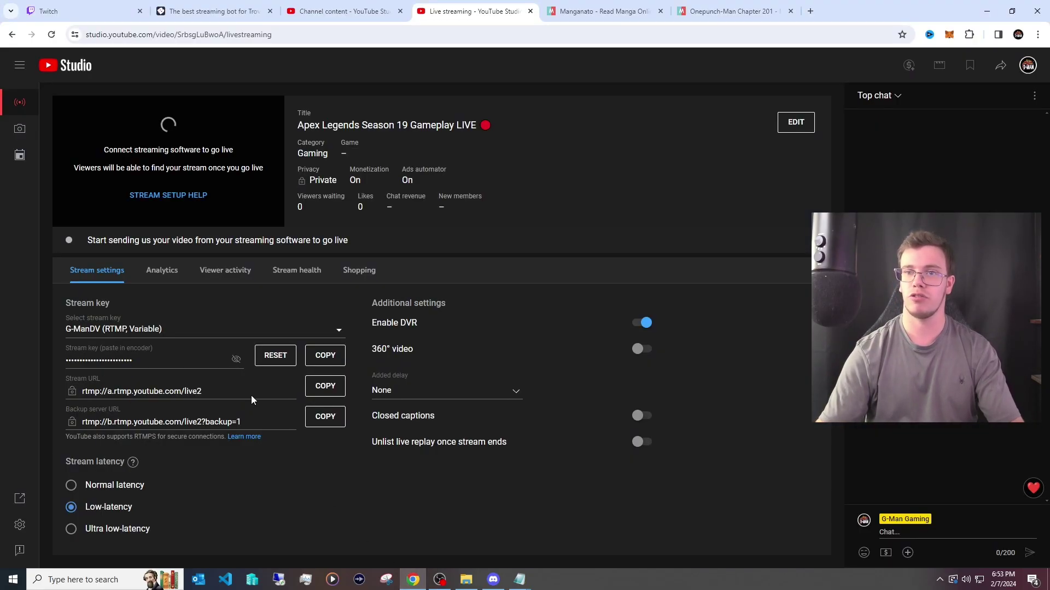
left_click(326, 386)
left_click(439, 579)
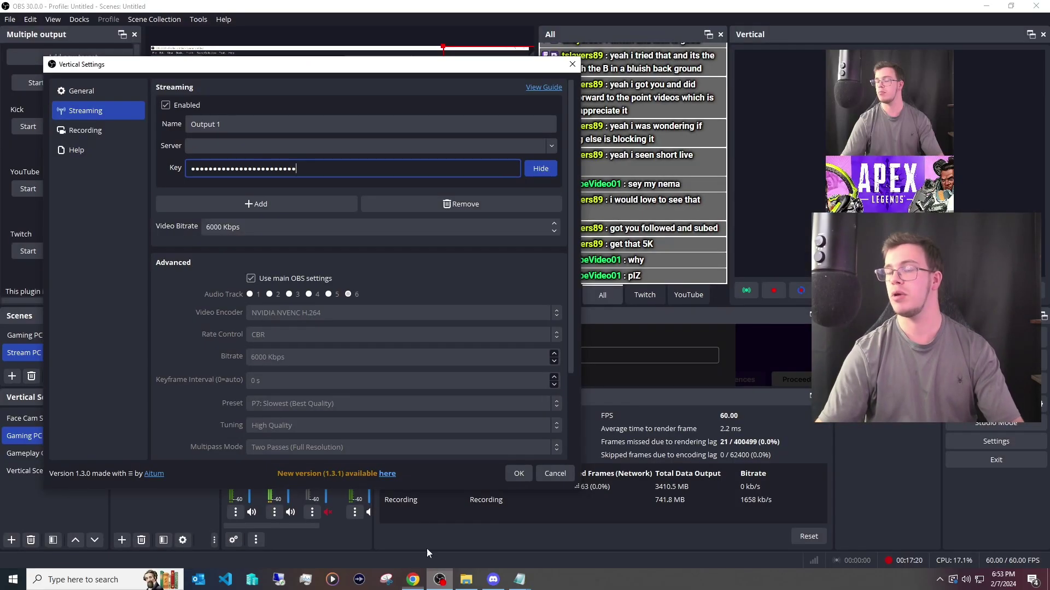
left_click(339, 146)
key("ctrl+v")
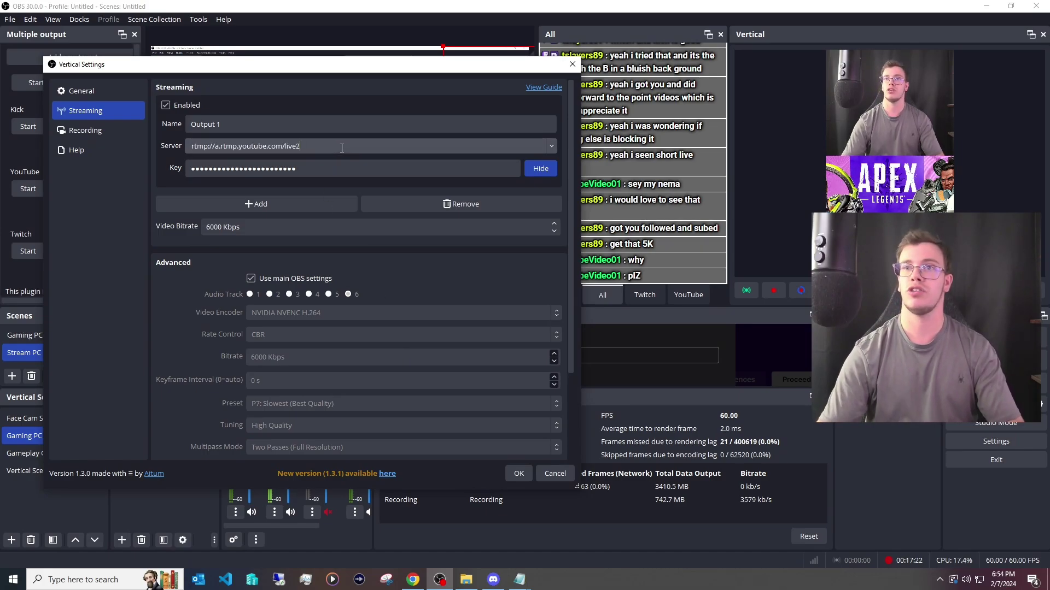
left_click(518, 474)
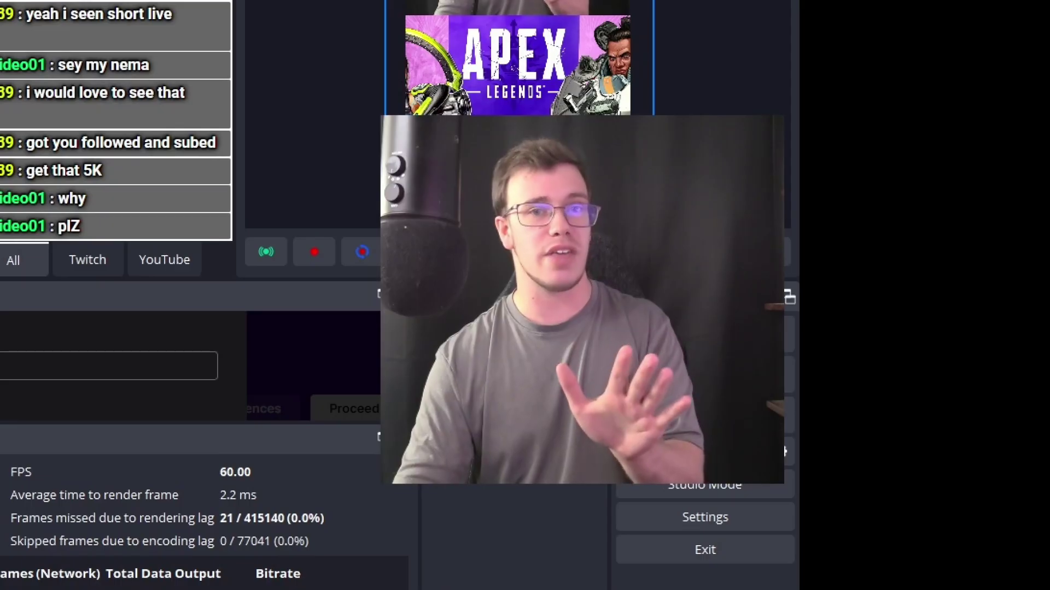
Start the vertical stream and switch the 'Apex Legends Season 19 Gameplay LIVE' broadcast to Public
left_click(271, 248)
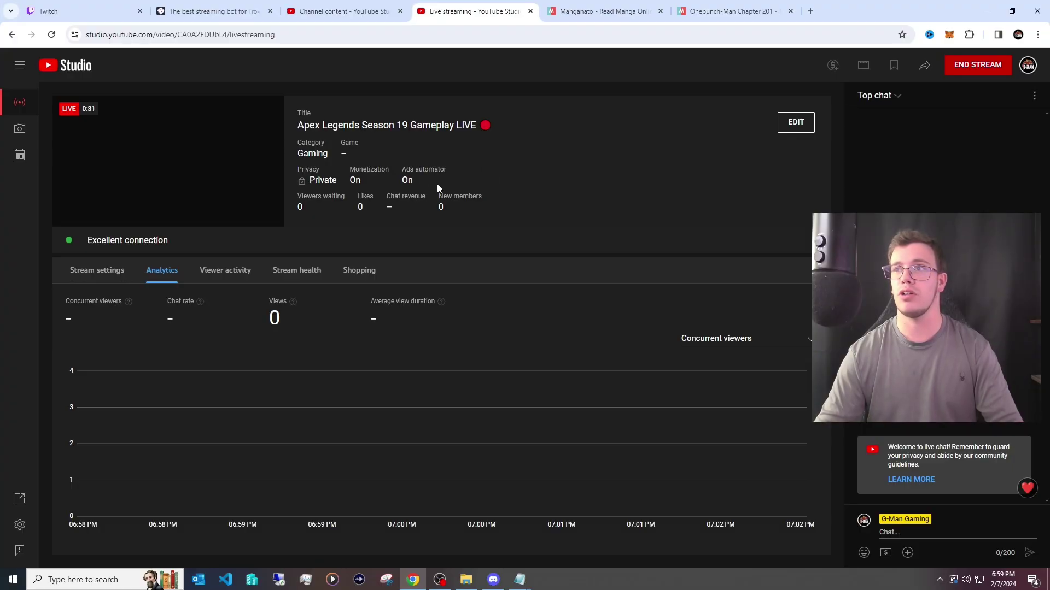
left_click(795, 122)
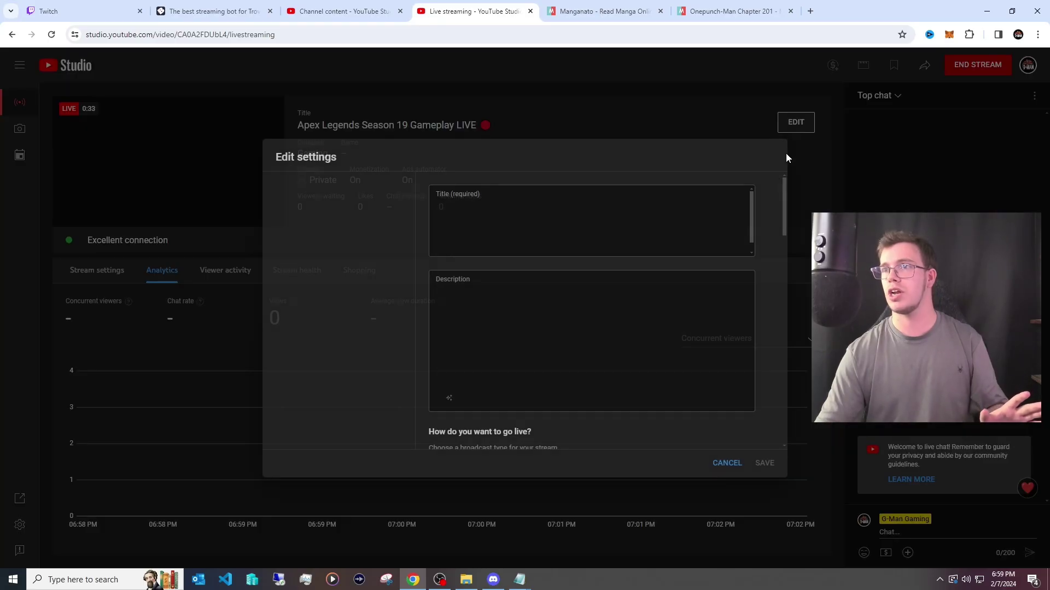
scroll(763, 230, "down", 10)
left_click(492, 422)
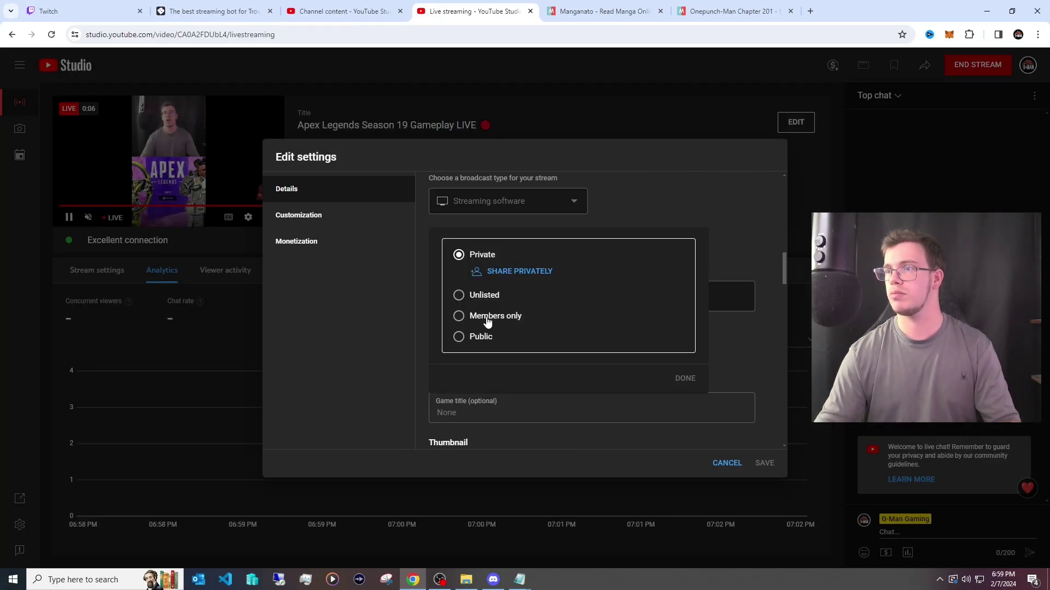
left_click_drag(477, 317, 730, 414)
left_click(690, 360)
left_click(766, 464)
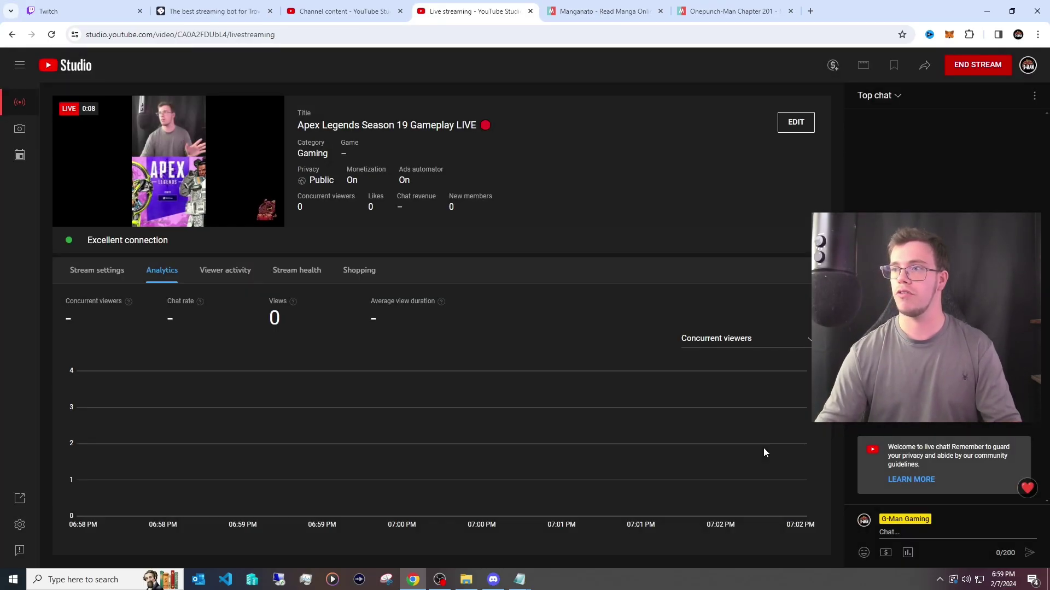